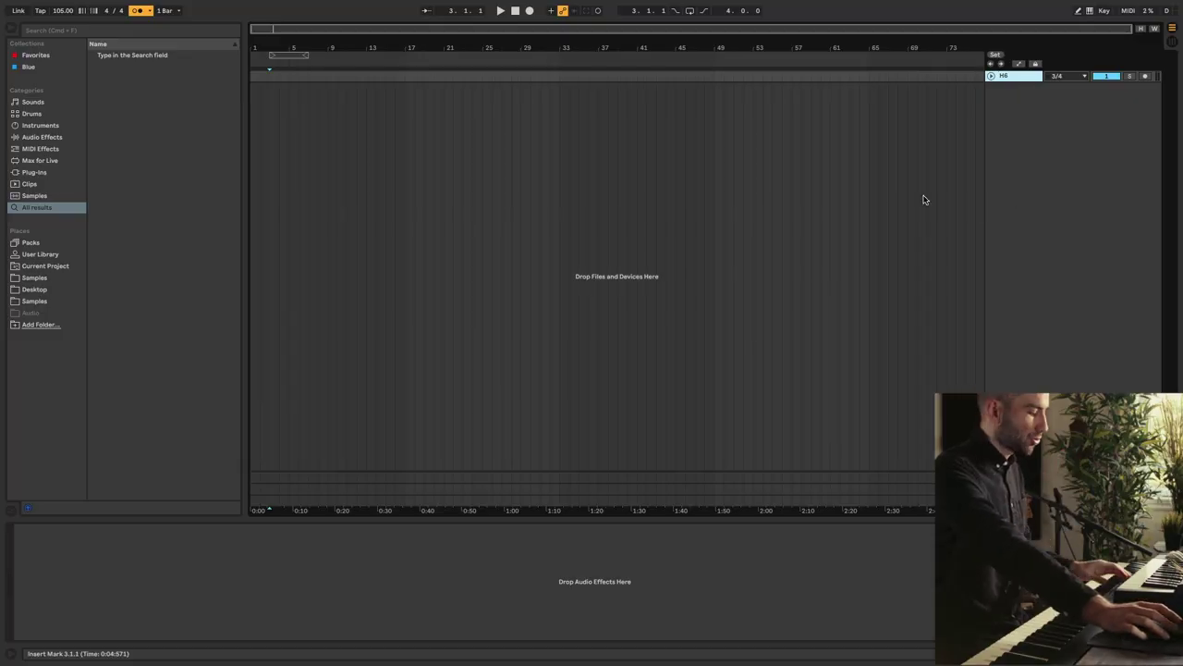
Add the new MIDI tracks below H6 and begin renaming them DRUMS, BASS, GUITAR, ORGAN
{"action": "key", "text": "ctrl+shift+t"}
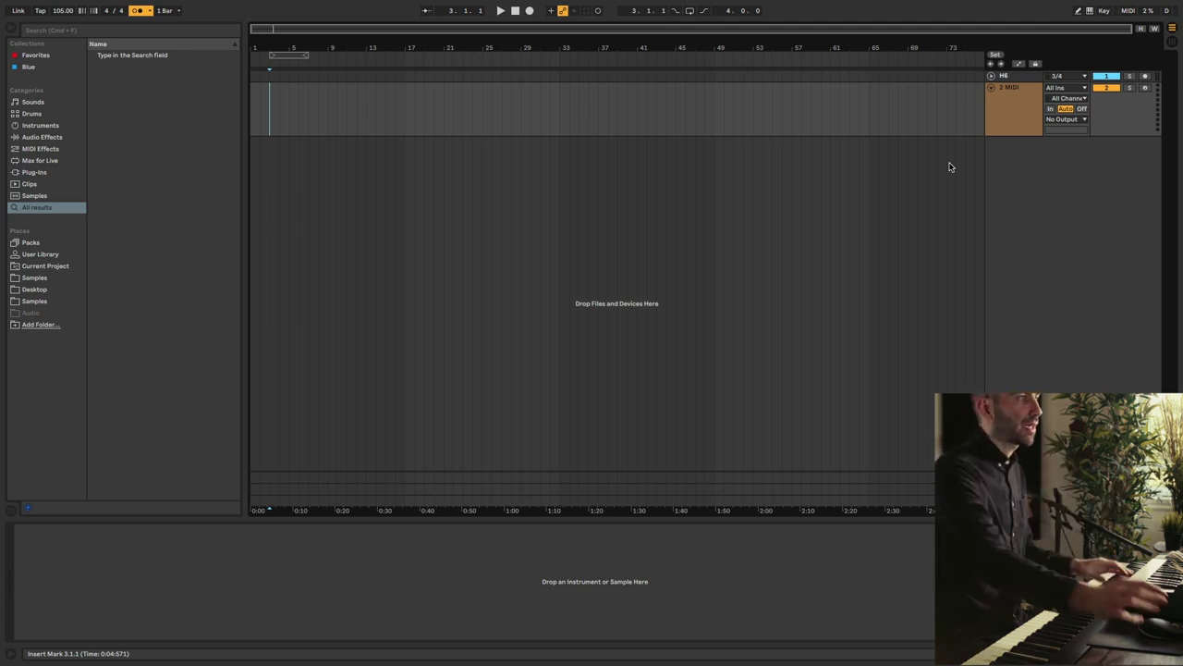
{"action": "left_click", "coordinate": [1011, 118]}
{"action": "key", "text": "ctrl+shift+t"}
{"action": "key", "text": "ctrl+shift+t"}
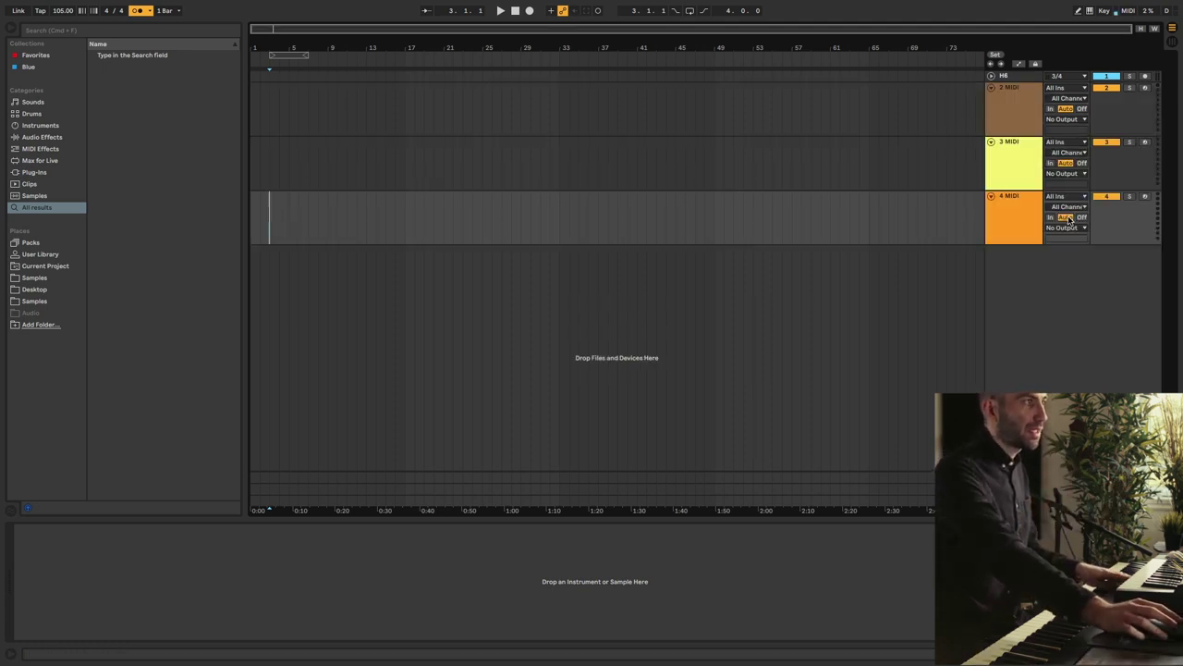
{"action": "key", "text": "ctrl+shift+t"}
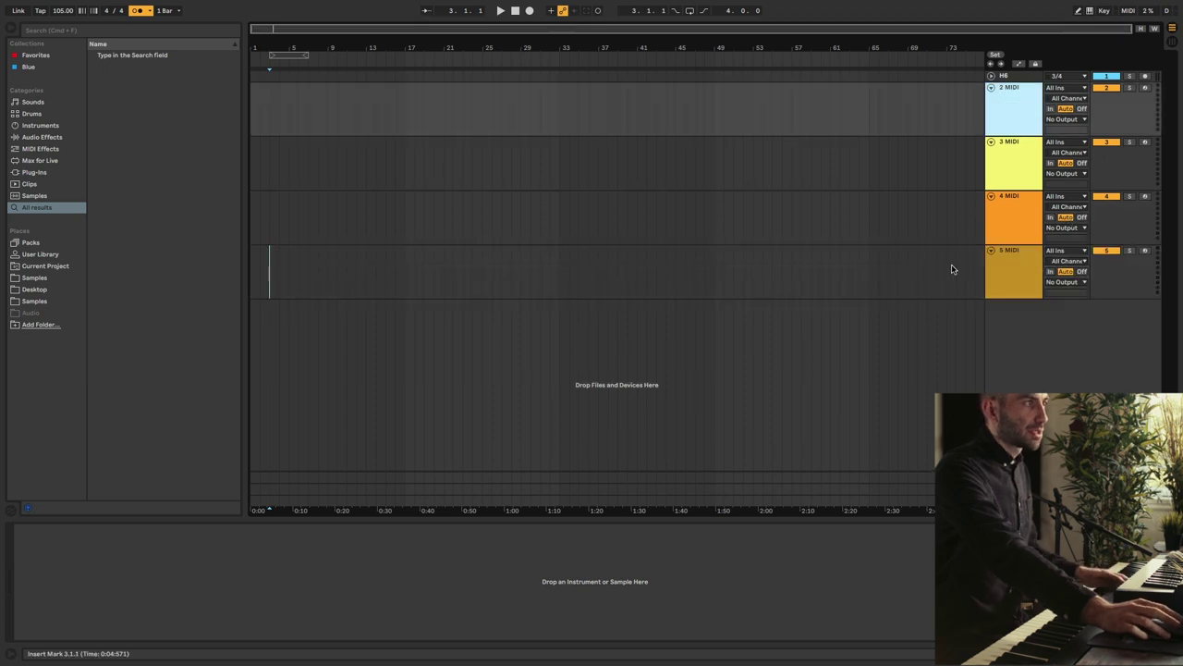
{"action": "key", "text": "ctrl+r"}
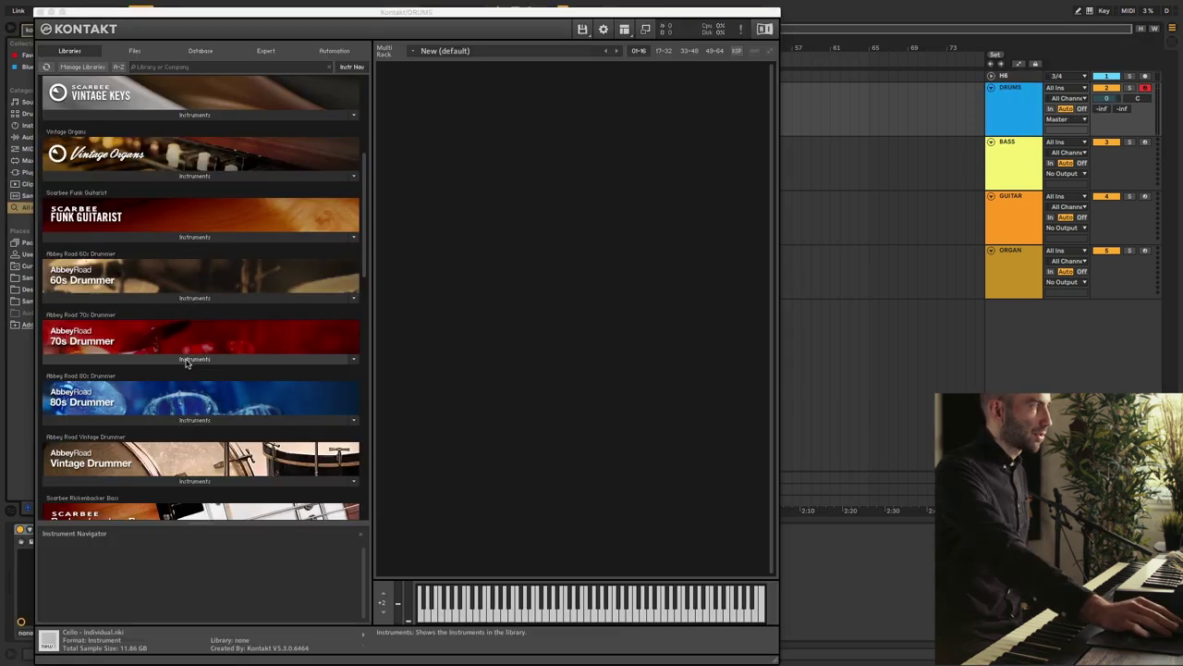
Load AR70s Tight Kit Lite.nki from 70s Drummer Instruments into Kontakt on DRUMS
{"action": "left_click", "coordinate": [185, 361]}
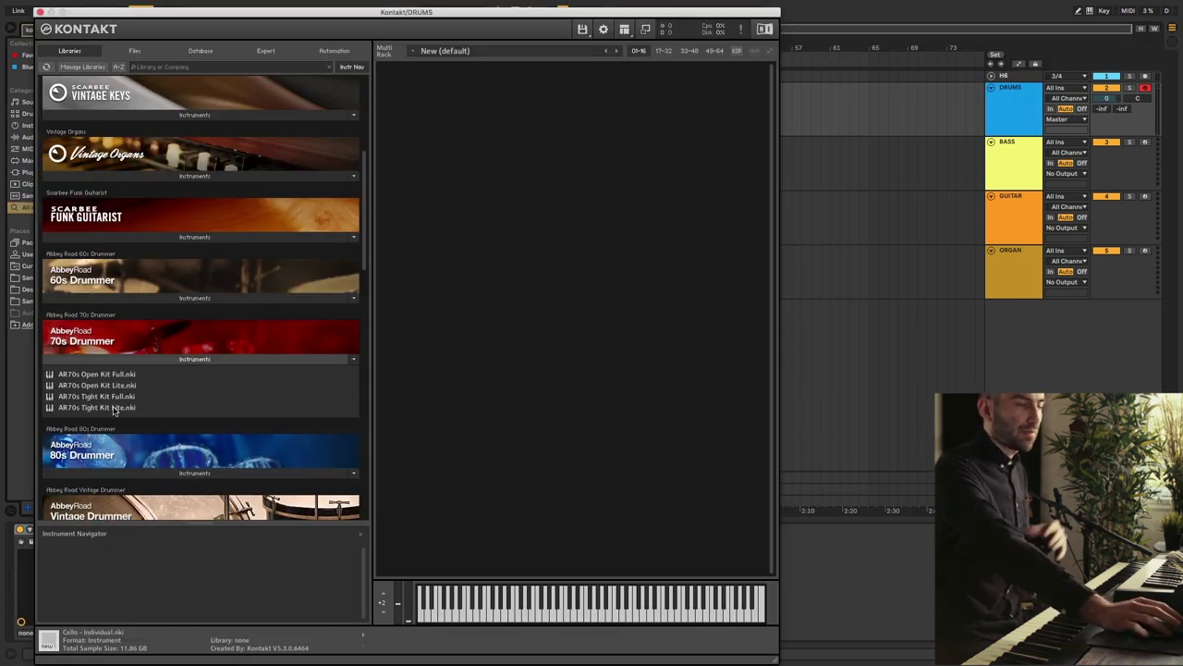
{"action": "left_click_drag", "start_coordinate": [104, 407], "coordinate": [660, 395]}
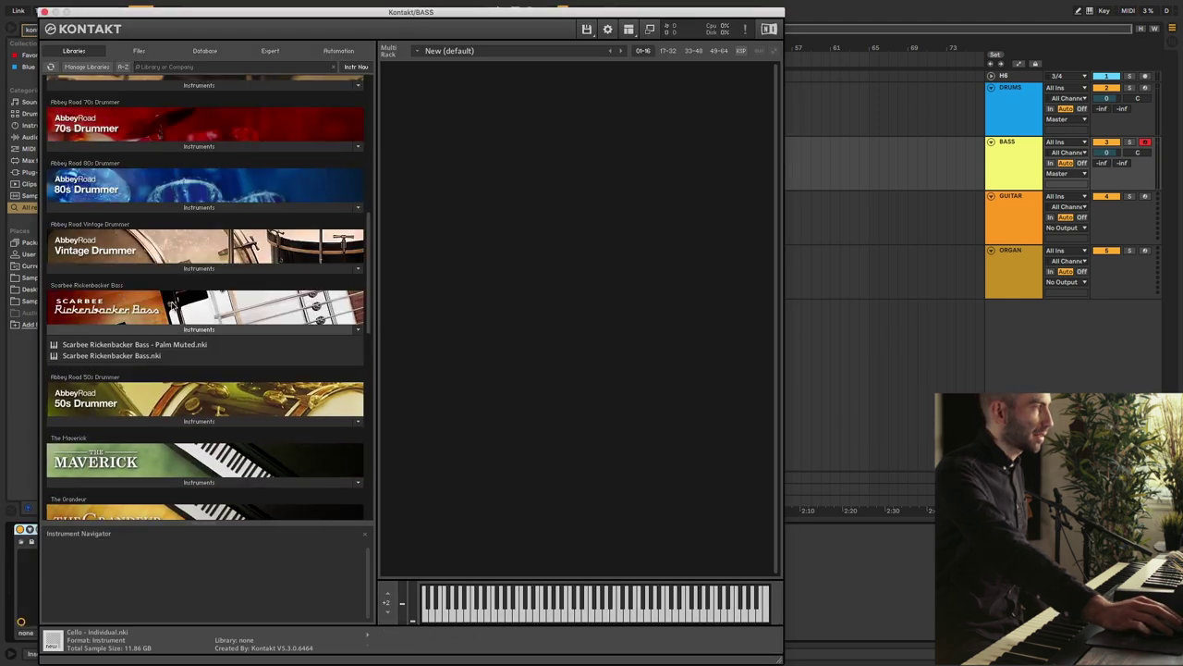
Load Scarbee Rickenbacker Bass, Electric Sunburst, and the Vintage Organs Classic Rock preset Basic Rock 1
{"action": "double_click", "coordinate": [157, 357]}
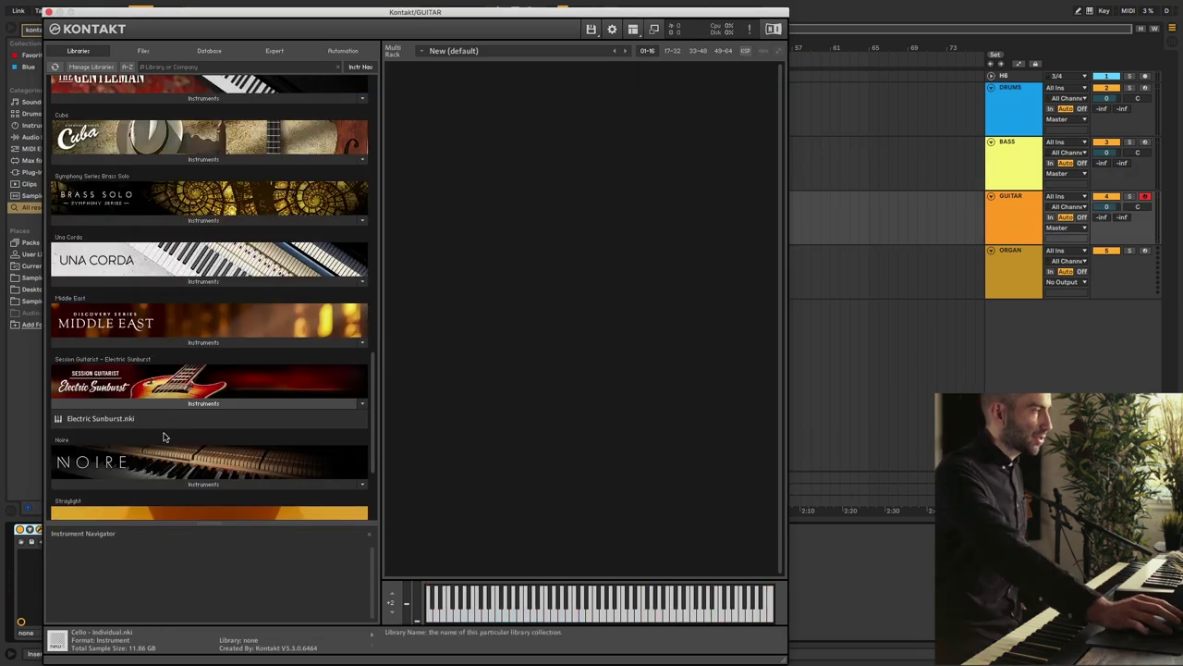
{"action": "left_click_drag", "start_coordinate": [98, 422], "coordinate": [561, 360]}
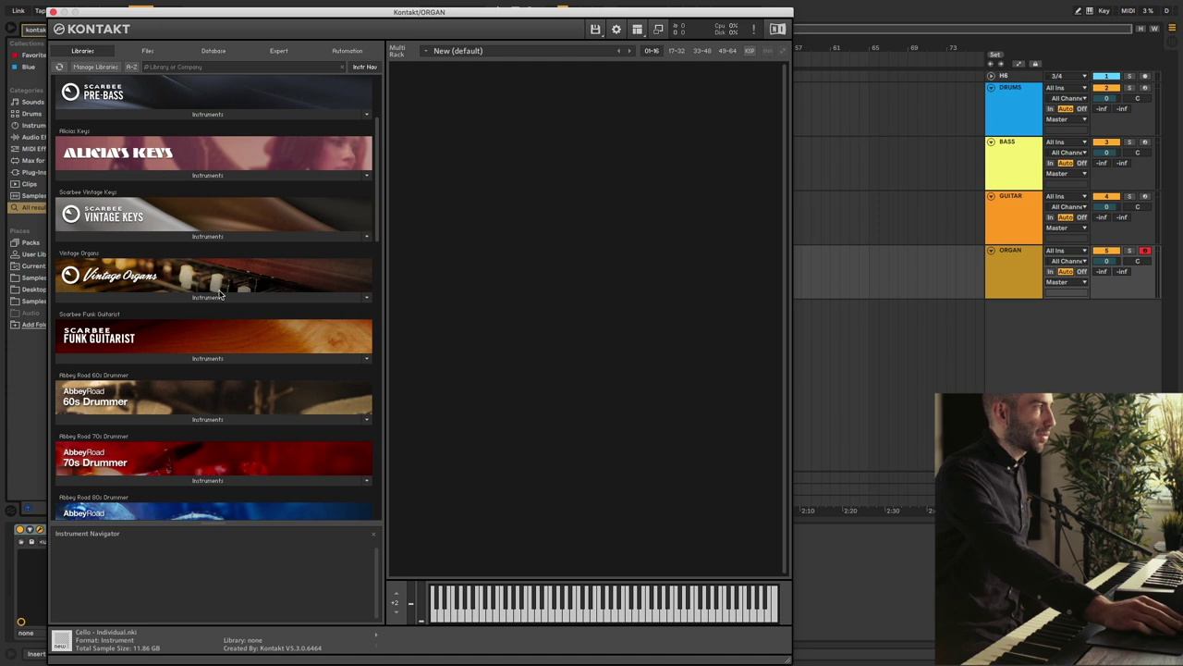
{"action": "left_click", "coordinate": [220, 296]}
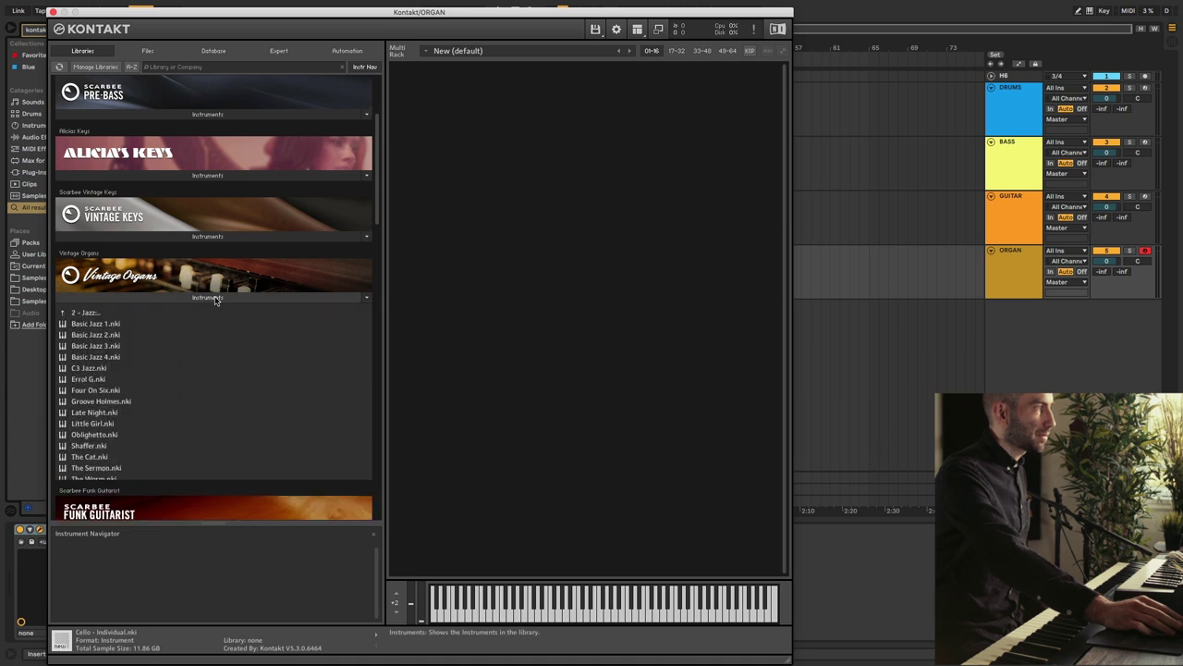
{"action": "left_click", "coordinate": [90, 312]}
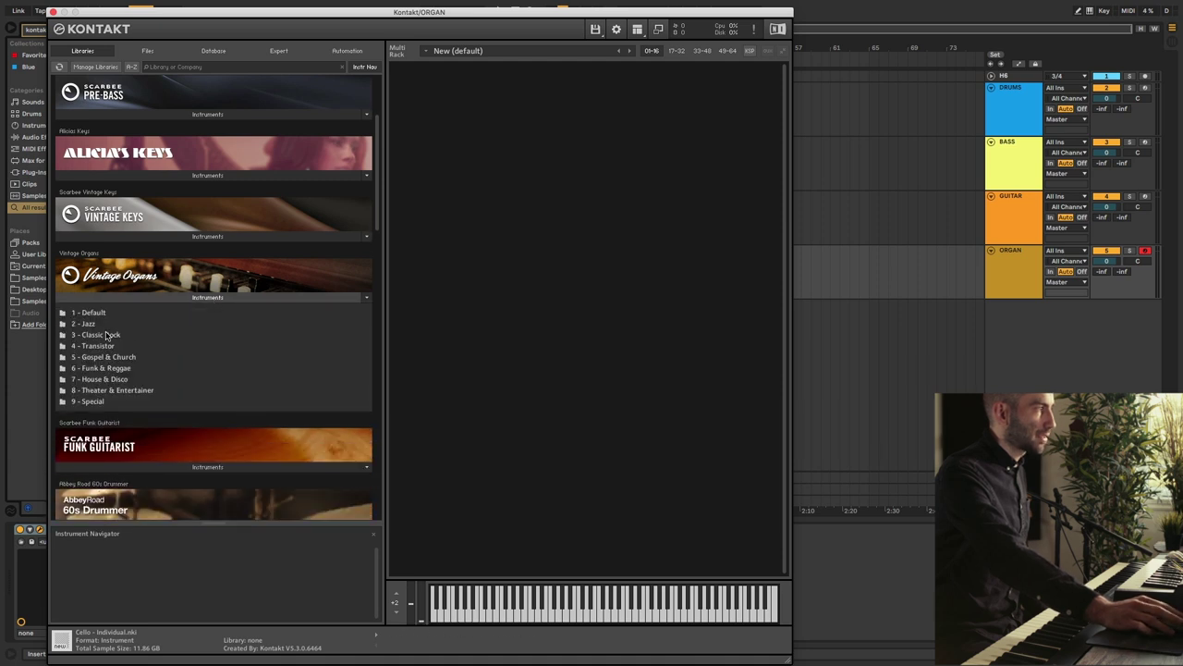
{"action": "left_click", "coordinate": [95, 335]}
{"action": "double_click", "coordinate": [96, 324]}
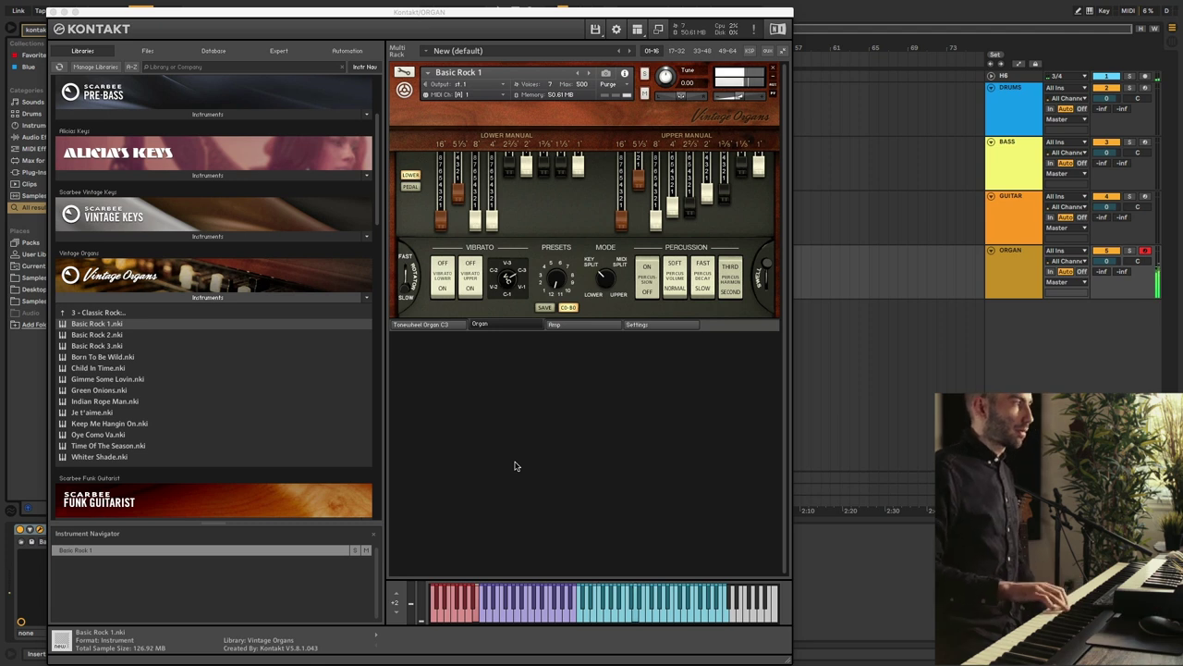
Arm DRUMS, BASS, GUITAR and ORGAN in turn to check instruments, leaving DRUMS armed
{"action": "left_click", "coordinate": [1145, 88]}
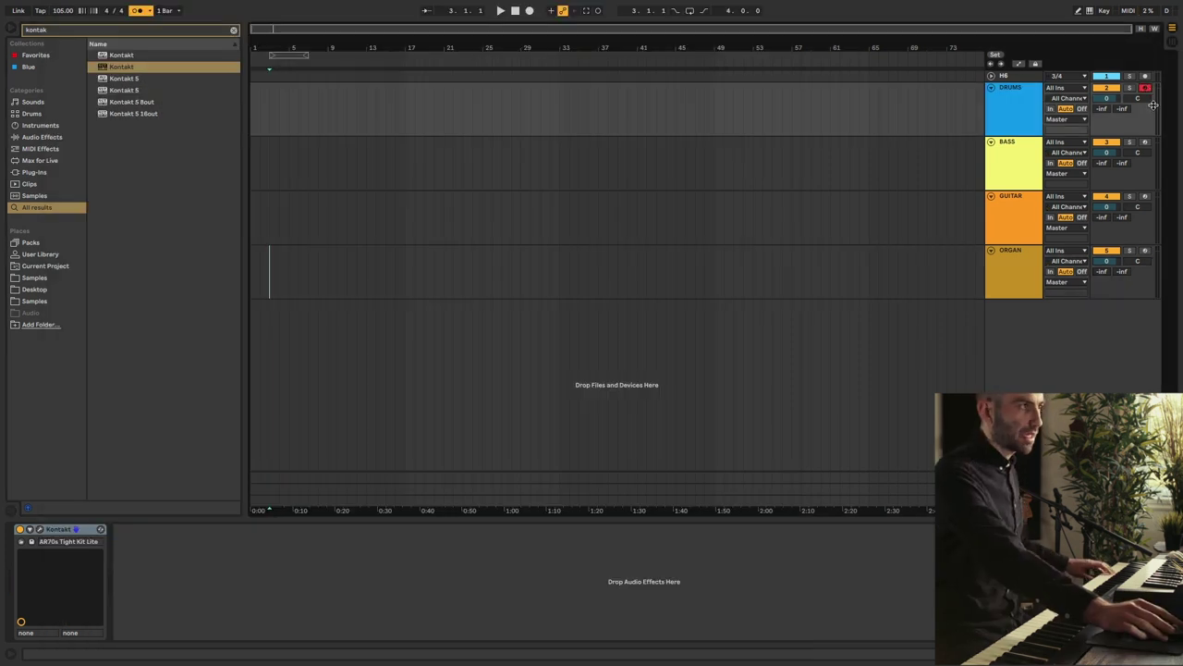
{"action": "left_click", "coordinate": [1146, 142]}
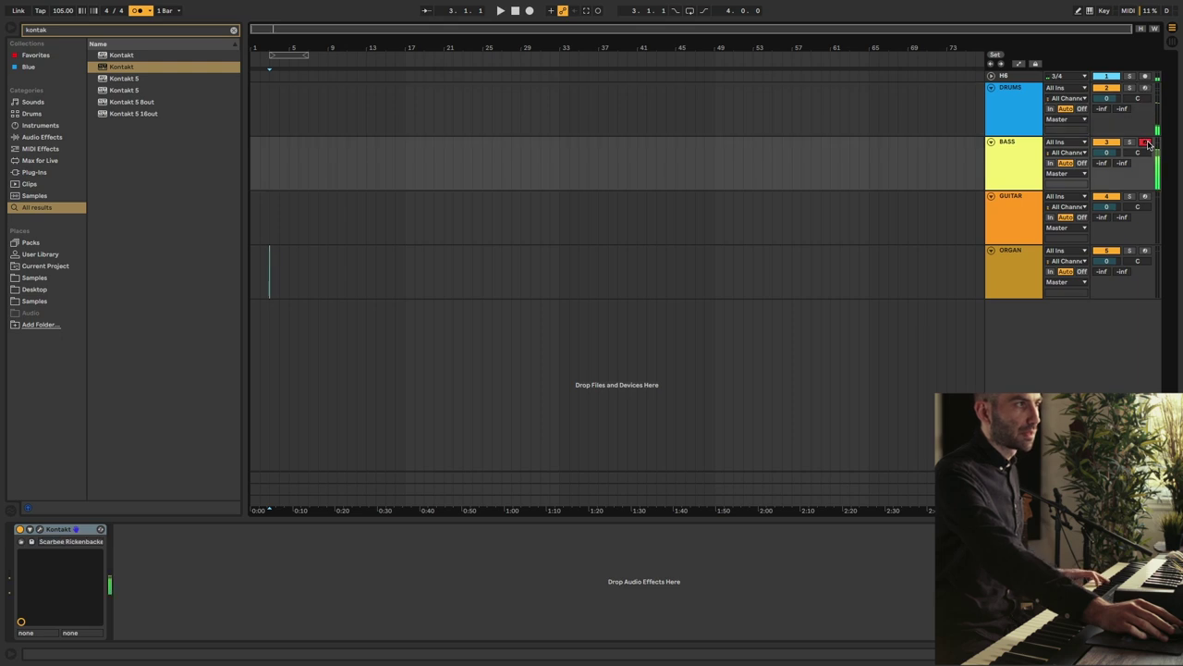
{"action": "left_click", "coordinate": [1146, 197]}
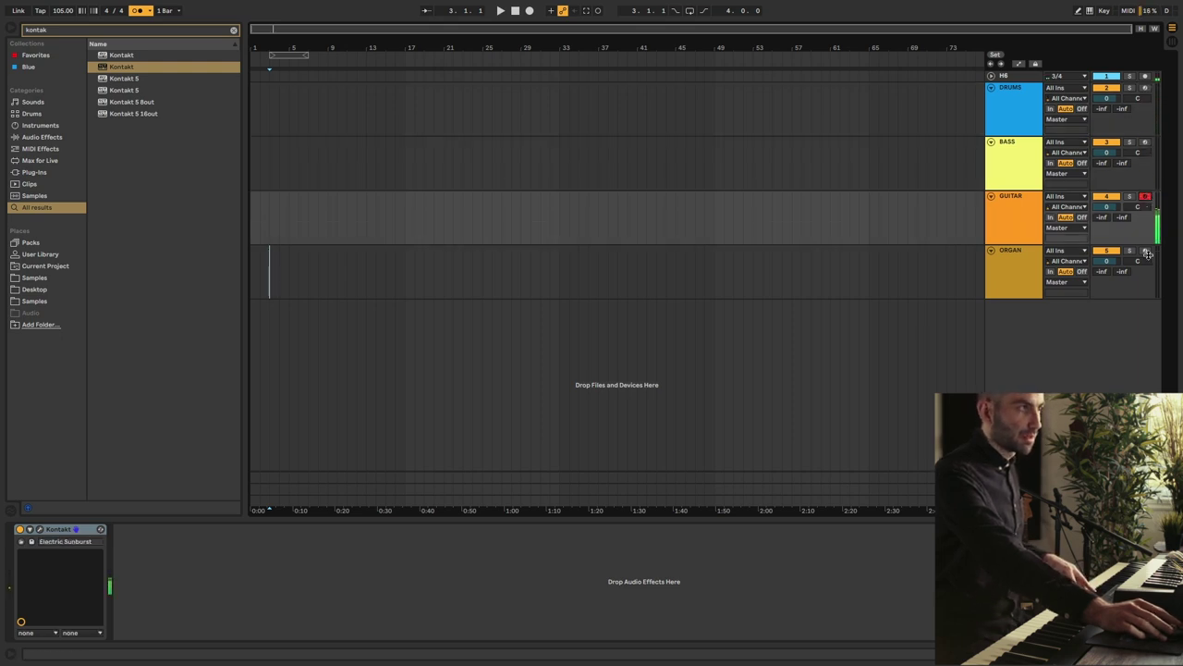
{"action": "left_click", "coordinate": [1145, 251]}
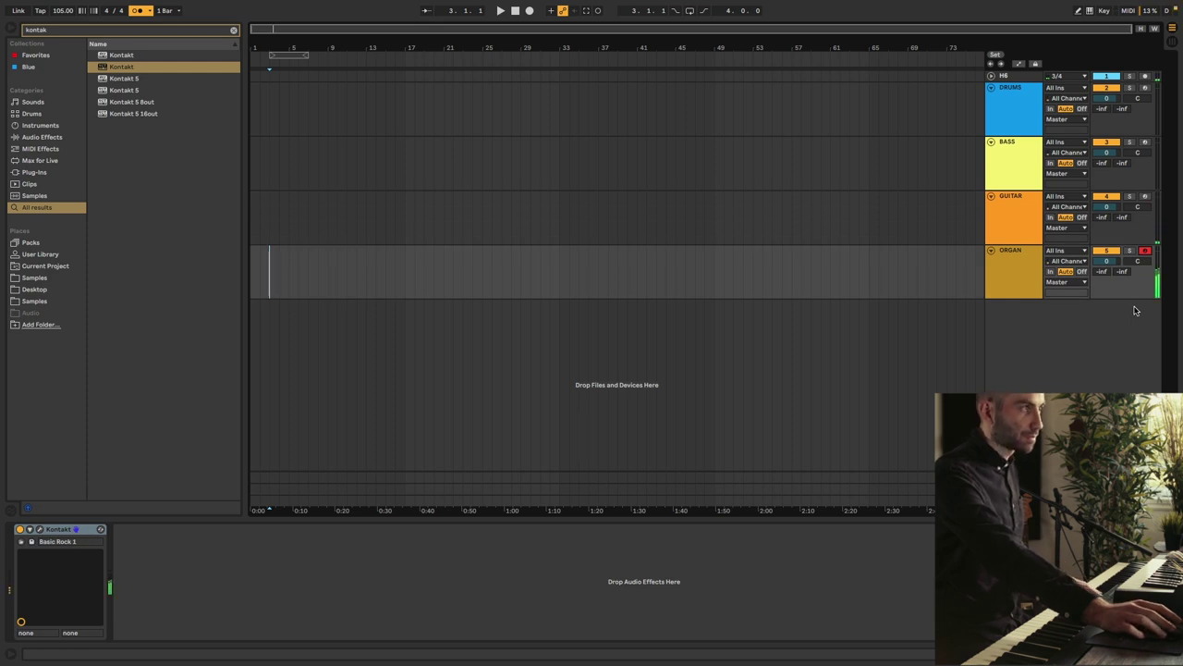
{"action": "left_click", "coordinate": [1024, 111]}
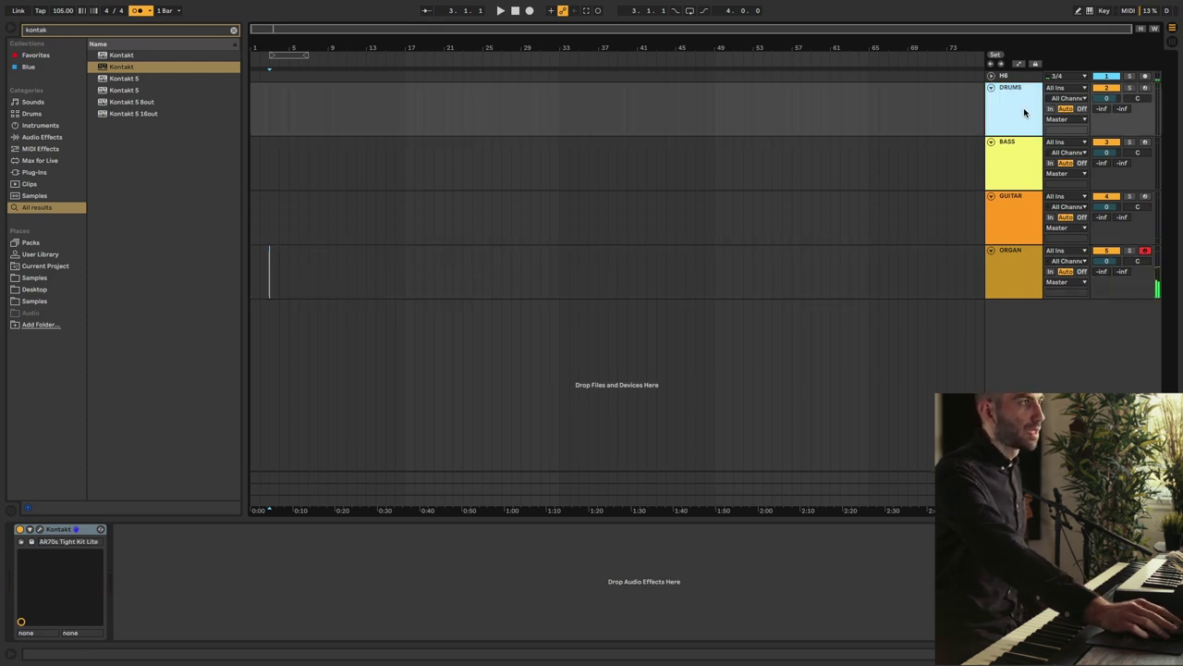
{"action": "left_click", "coordinate": [1146, 88]}
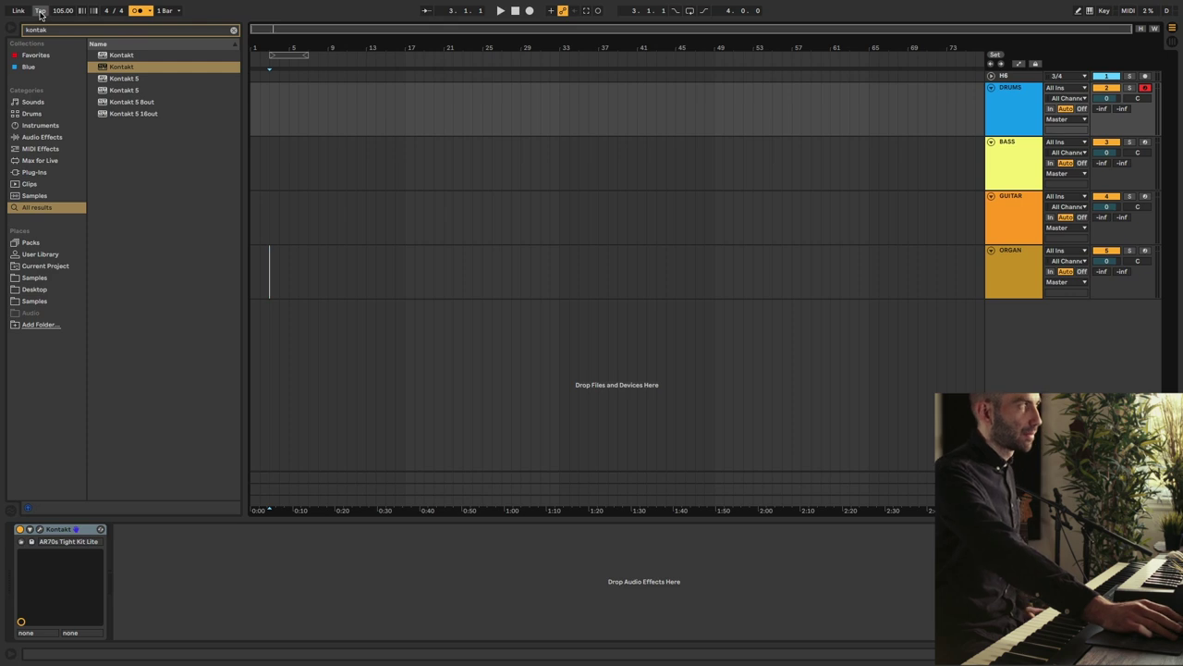
Set the tempo to 104 and record the drum part into the arrangement from bar 5
{"action": "left_click", "coordinate": [40, 13]}
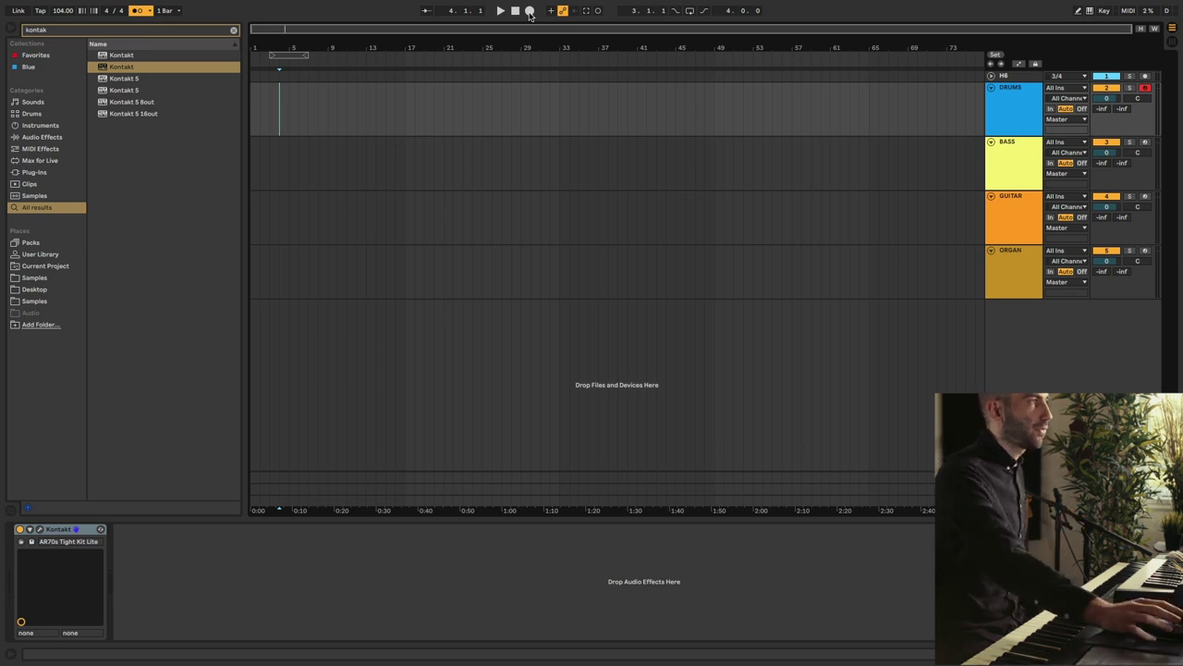
{"action": "left_click", "coordinate": [531, 13]}
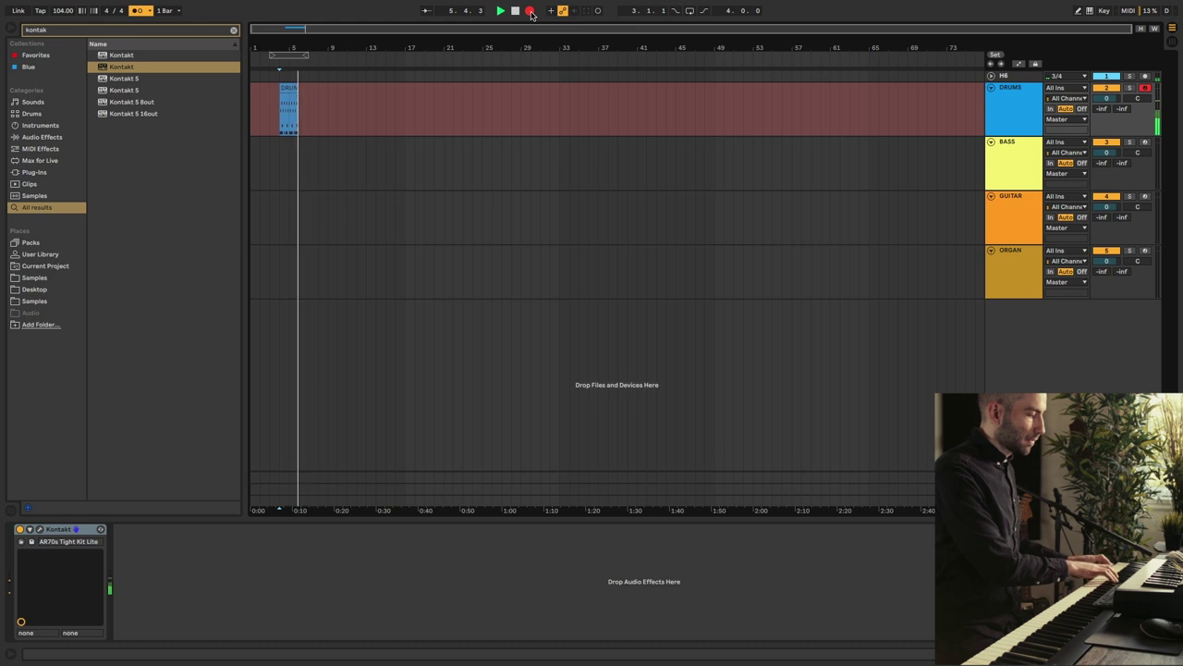
{"action": "key", "text": "space"}
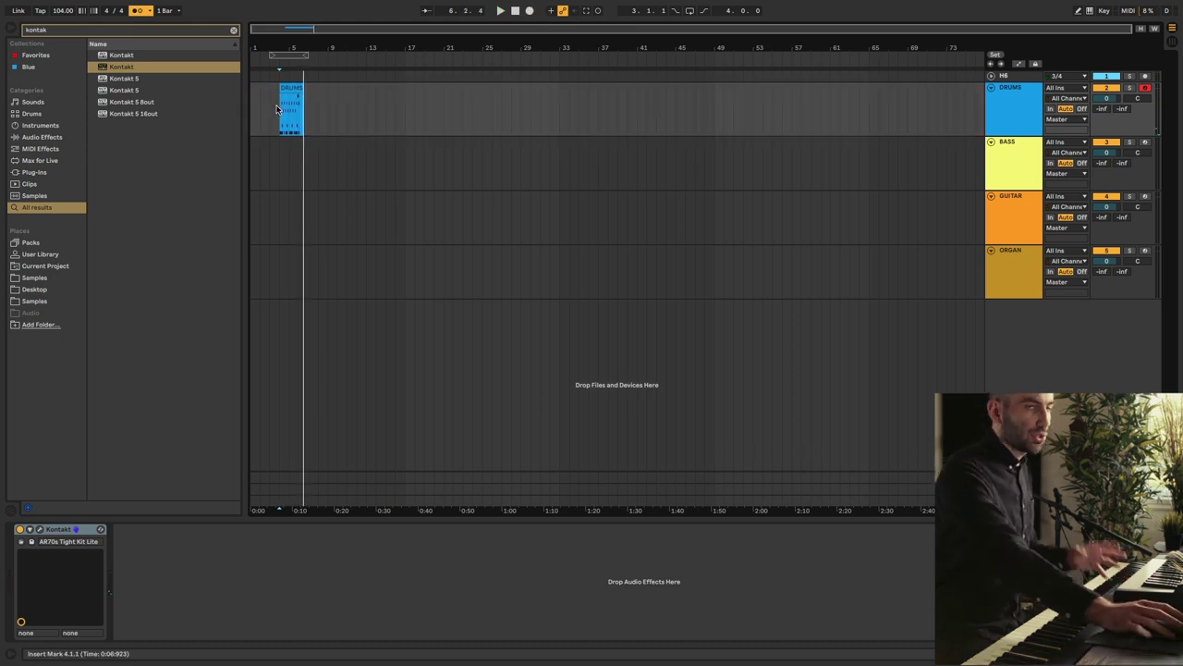
Quantize all notes in the DRUMS 1 clip to the grid
{"action": "double_click", "coordinate": [290, 95]}
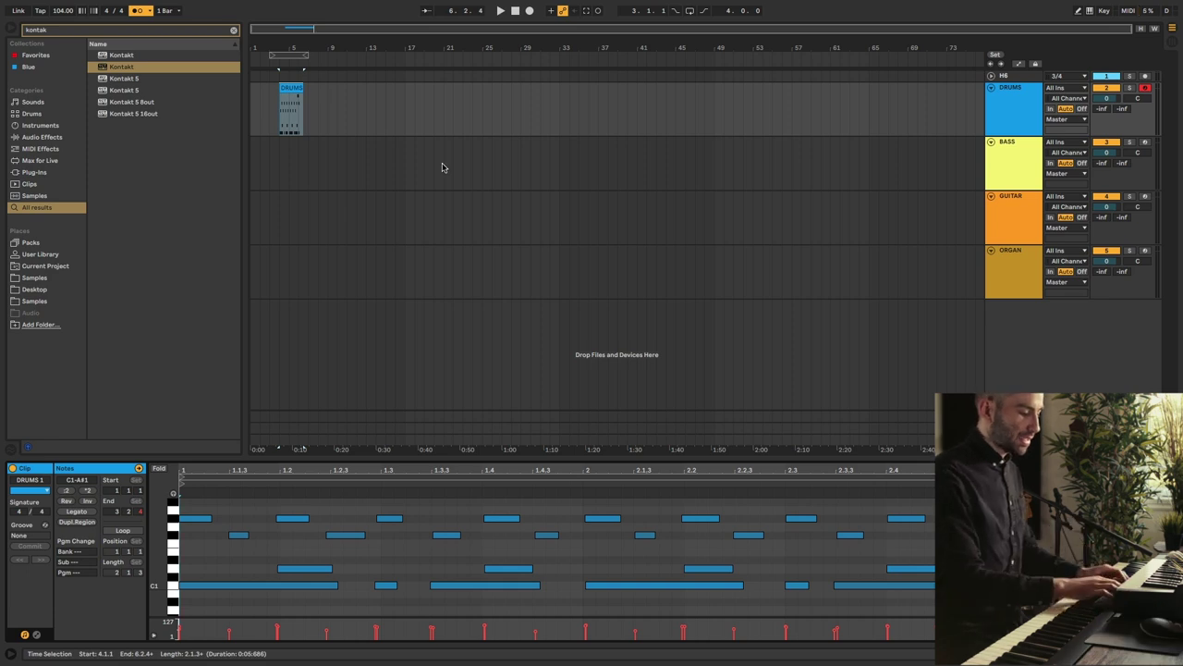
{"action": "key", "text": "ctrl+a"}
{"action": "key", "text": "ctrl+u"}
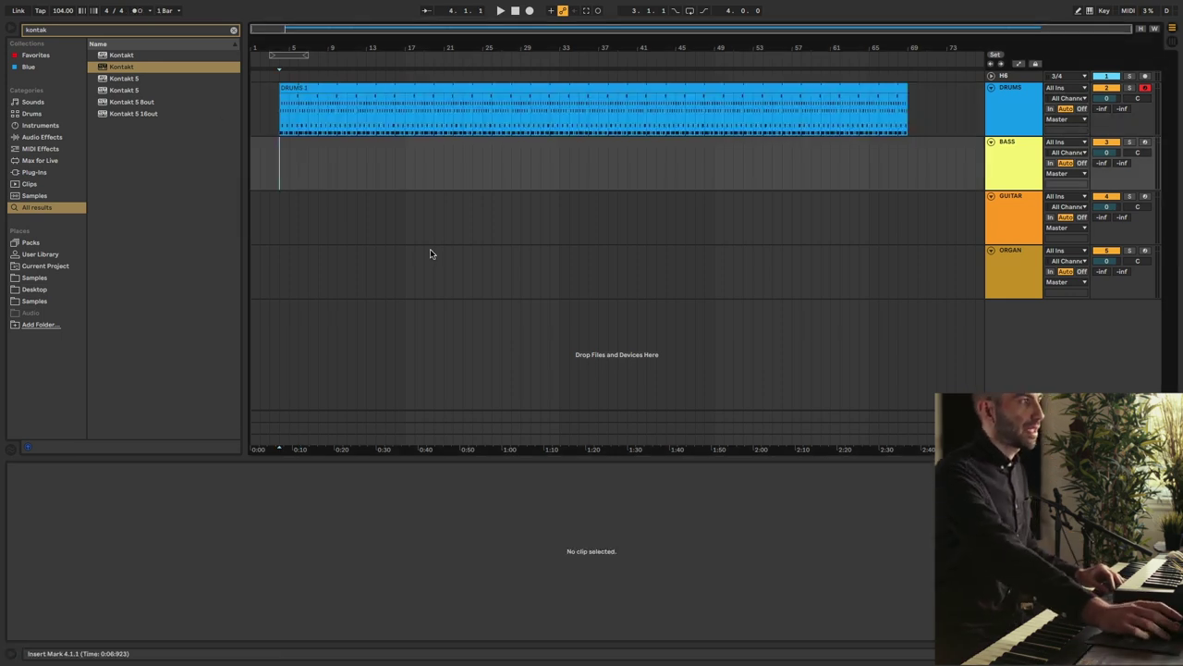
Record a BASS 1 clip over the drums and lower the bass volume to about -9 dB
{"action": "key", "text": "space"}
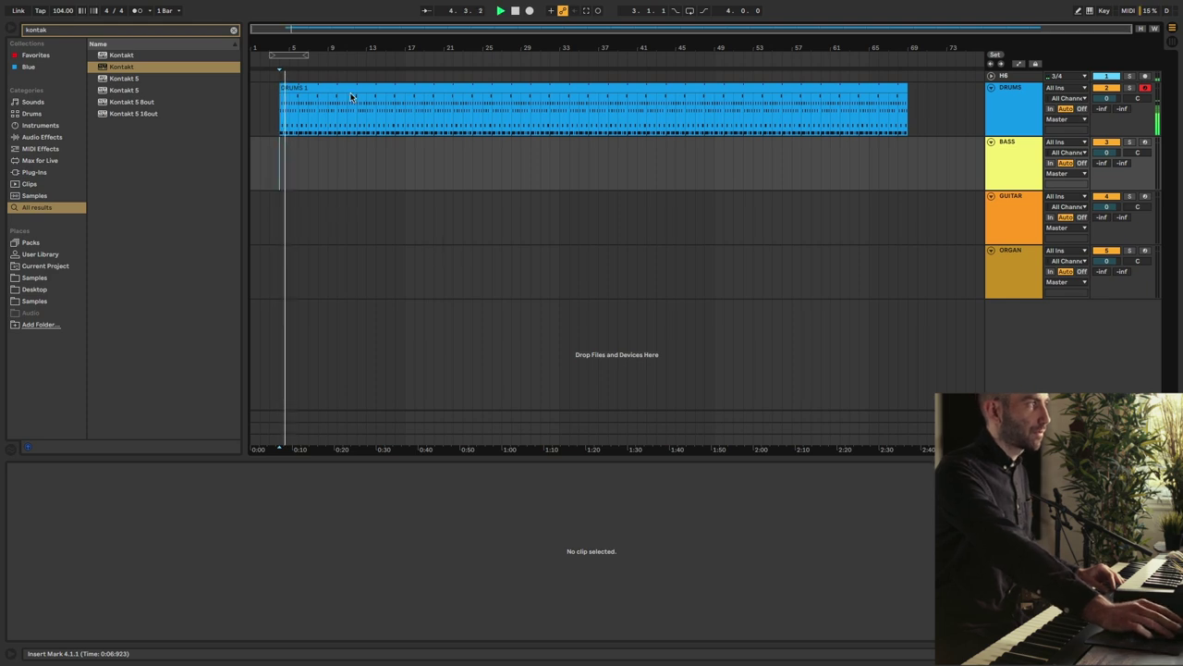
{"action": "key", "text": "space"}
{"action": "left_click", "coordinate": [1021, 168]}
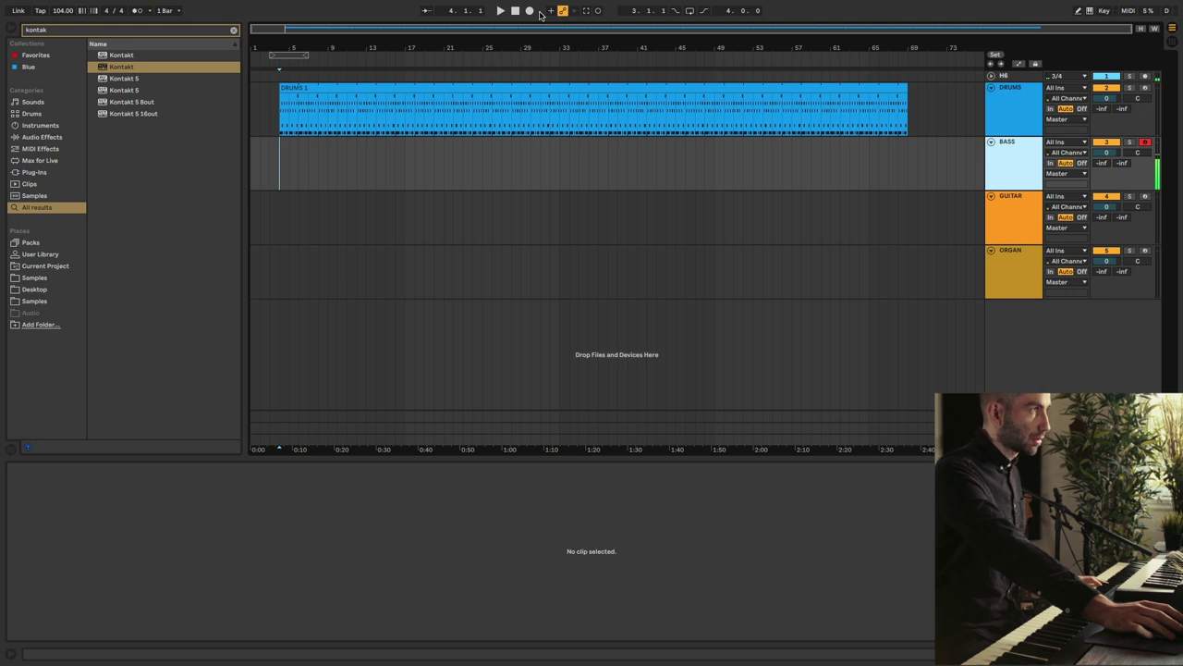
{"action": "left_click", "coordinate": [529, 10]}
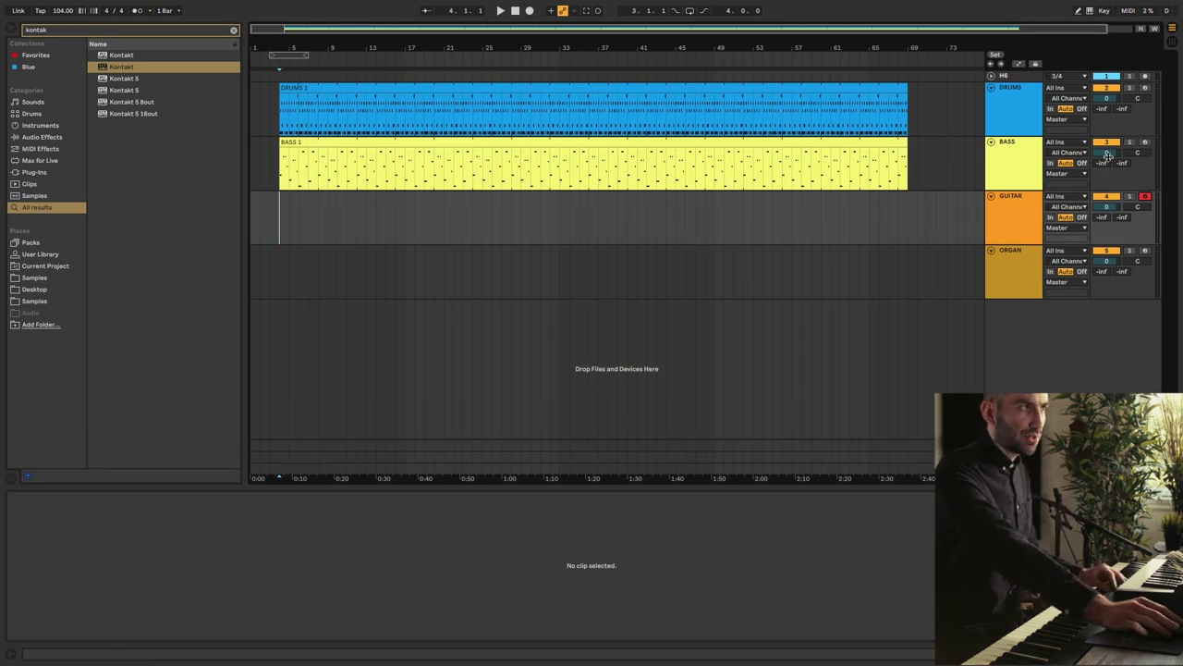
{"action": "left_click_drag", "start_coordinate": [1108, 156], "coordinate": [1109, 159]}
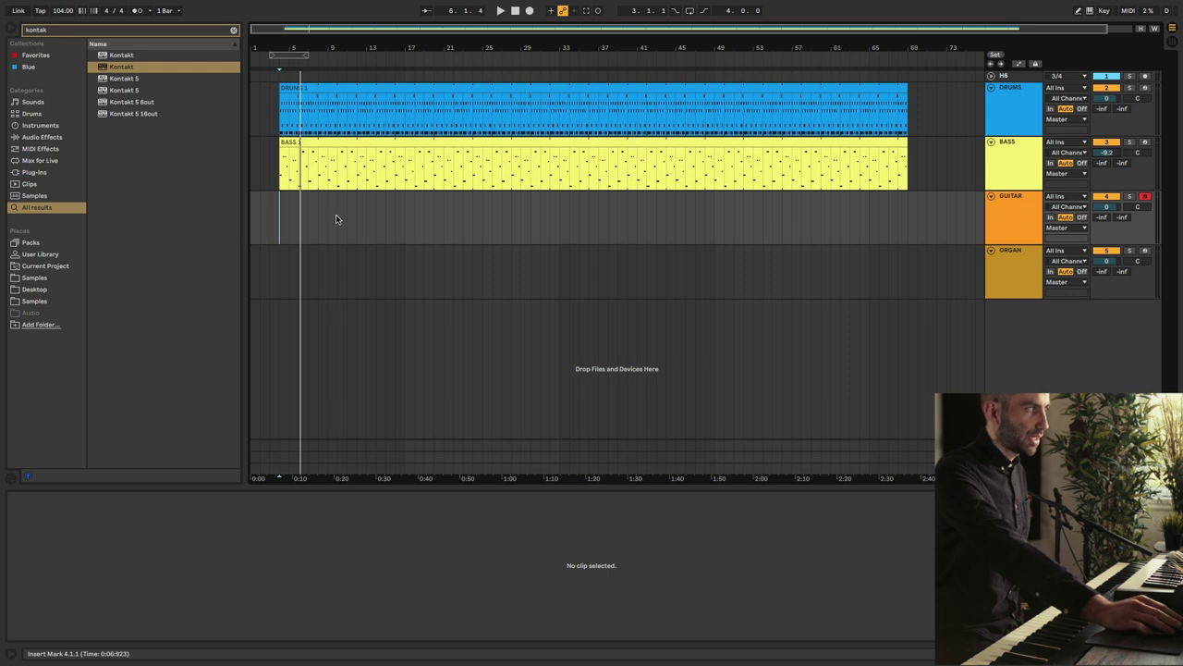
Record GUITAR 1, extend it to bar 69, and lower the guitar volume to about -8.5 dB
{"action": "left_click", "coordinate": [530, 10]}
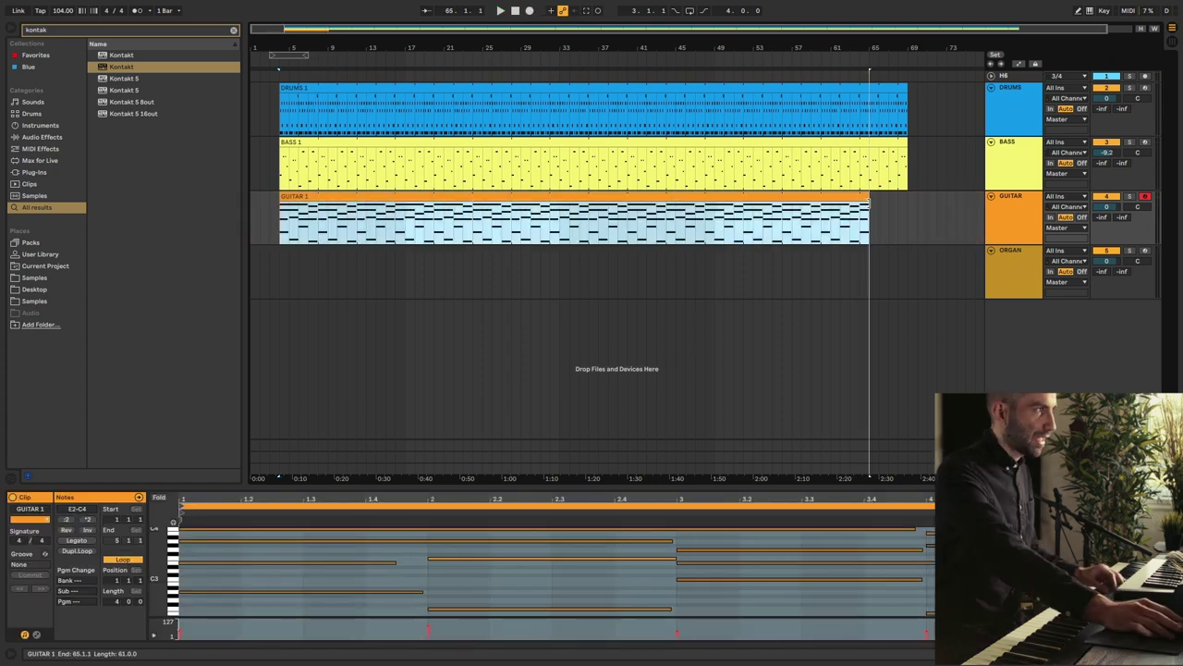
{"action": "left_click_drag", "start_coordinate": [870, 202], "coordinate": [908, 202]}
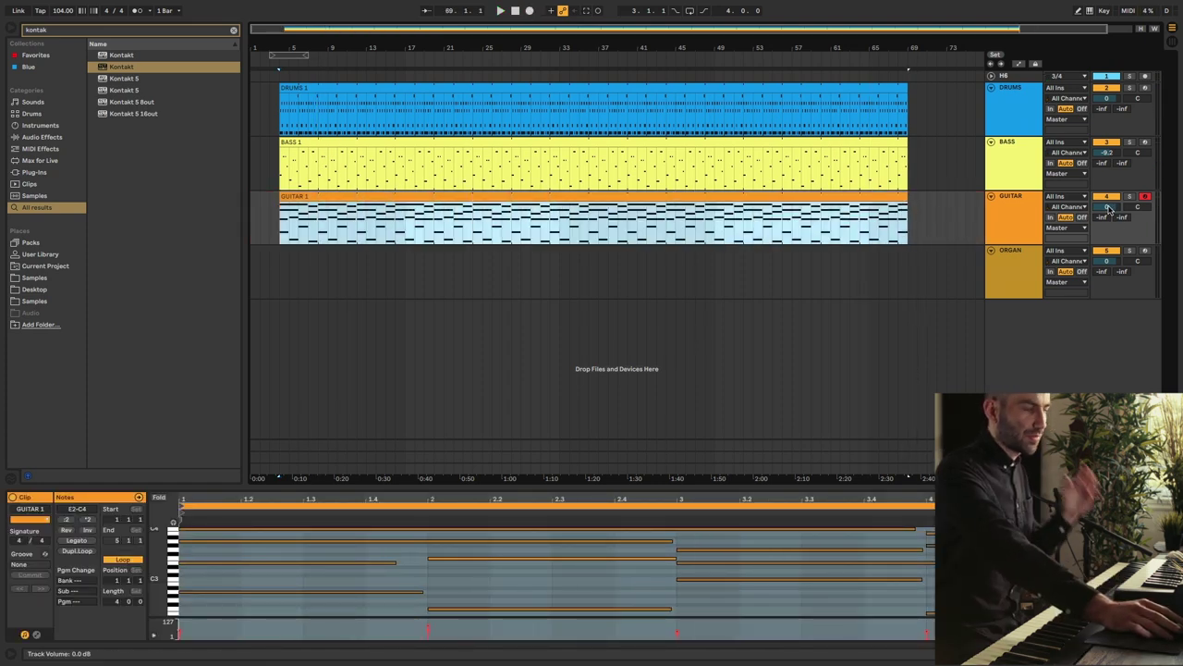
{"action": "key", "text": "space"}
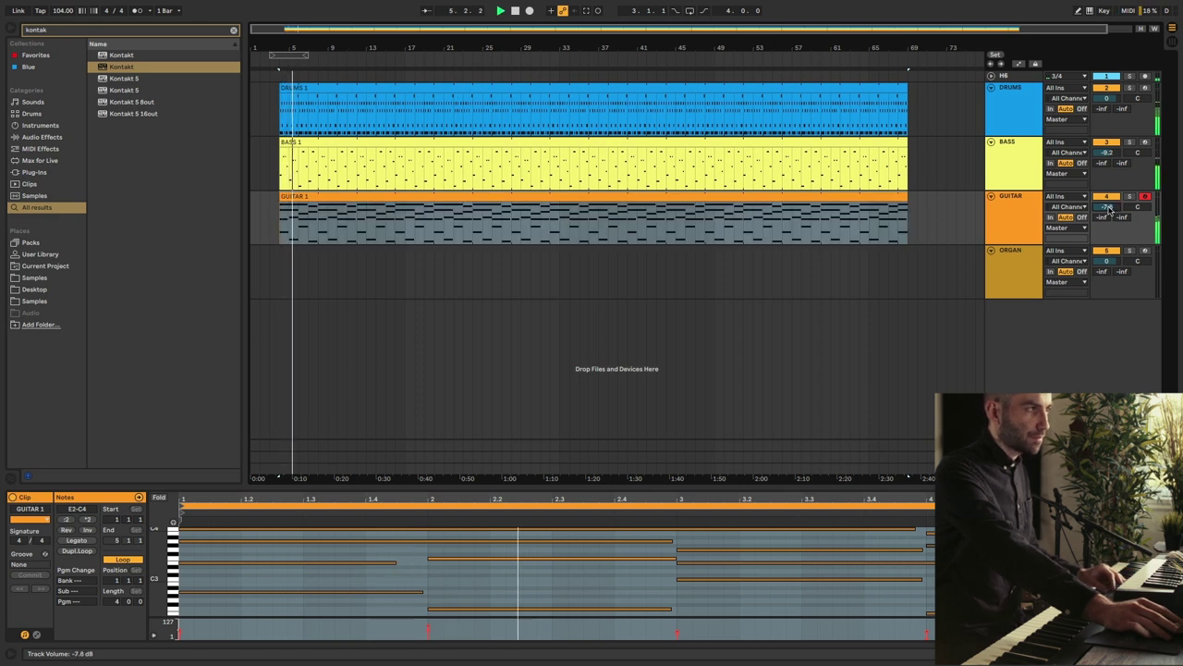
{"action": "left_click_drag", "start_coordinate": [1107, 206], "coordinate": [1109, 209]}
{"action": "key", "text": "ctrl+a"}
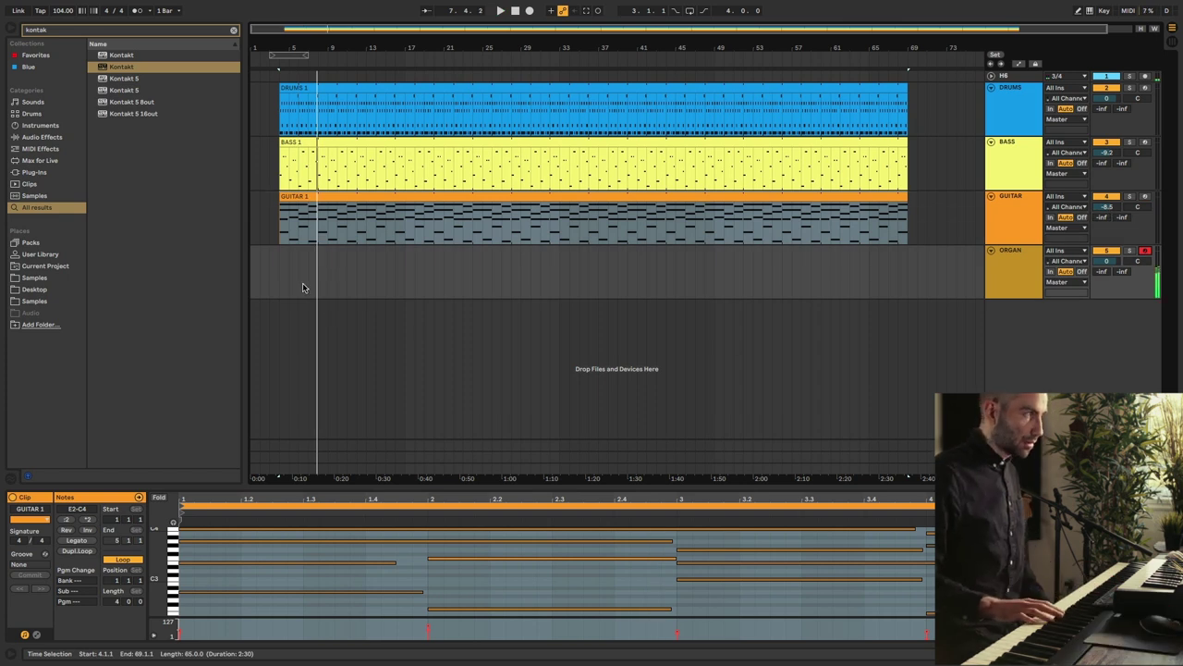
Clear the clip selection and record the organ part from bar 5
{"action": "left_click", "coordinate": [1083, 309]}
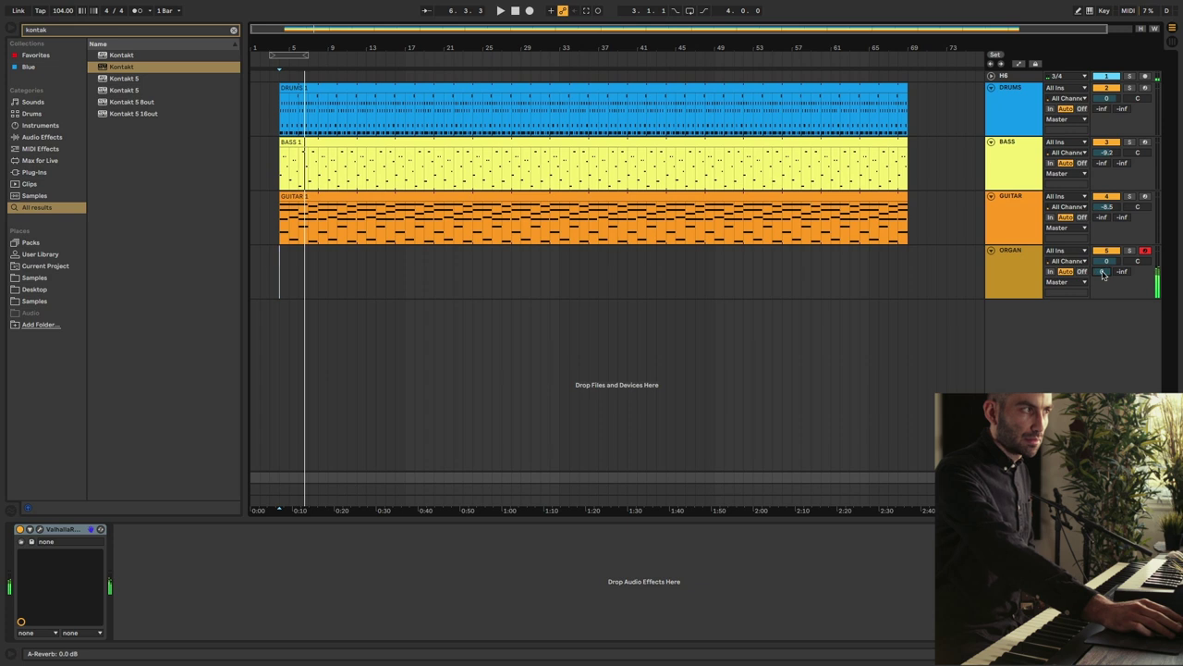
{"action": "key", "text": "F9"}
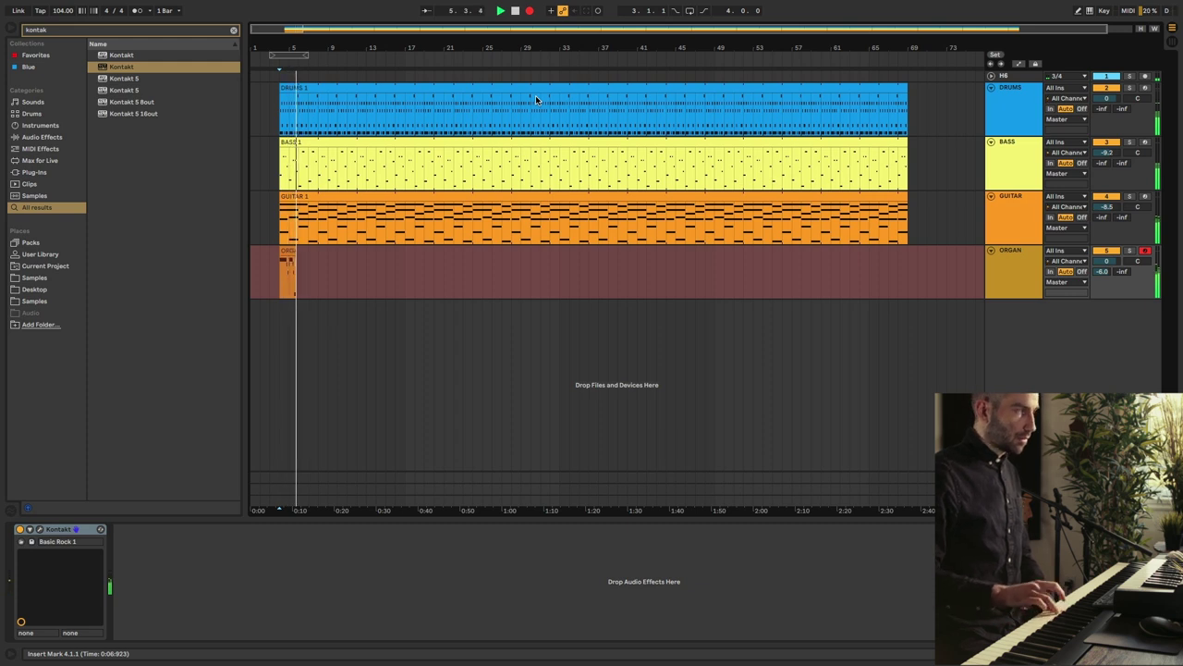
Stop the organ take and load a Phaser after the Scarbee Mark I on EP
{"action": "key", "text": "space"}
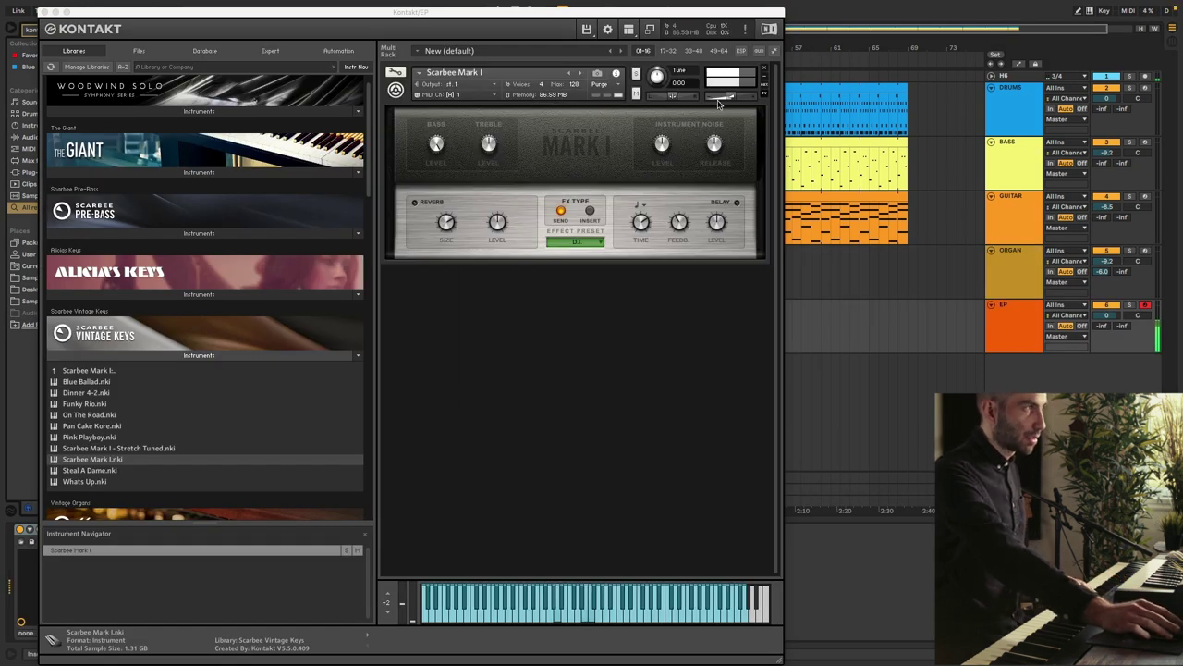
{"action": "key", "text": "ctrl+alt+p"}
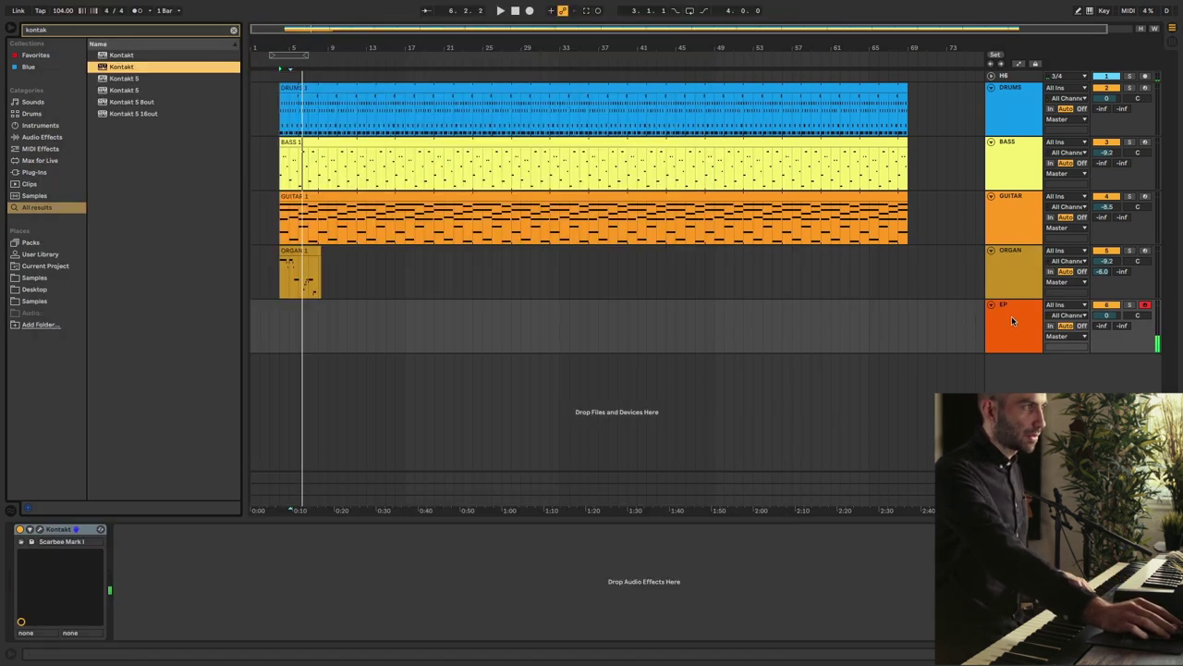
{"action": "key", "text": "ctrl+f"}
{"action": "type", "text": "ph"}
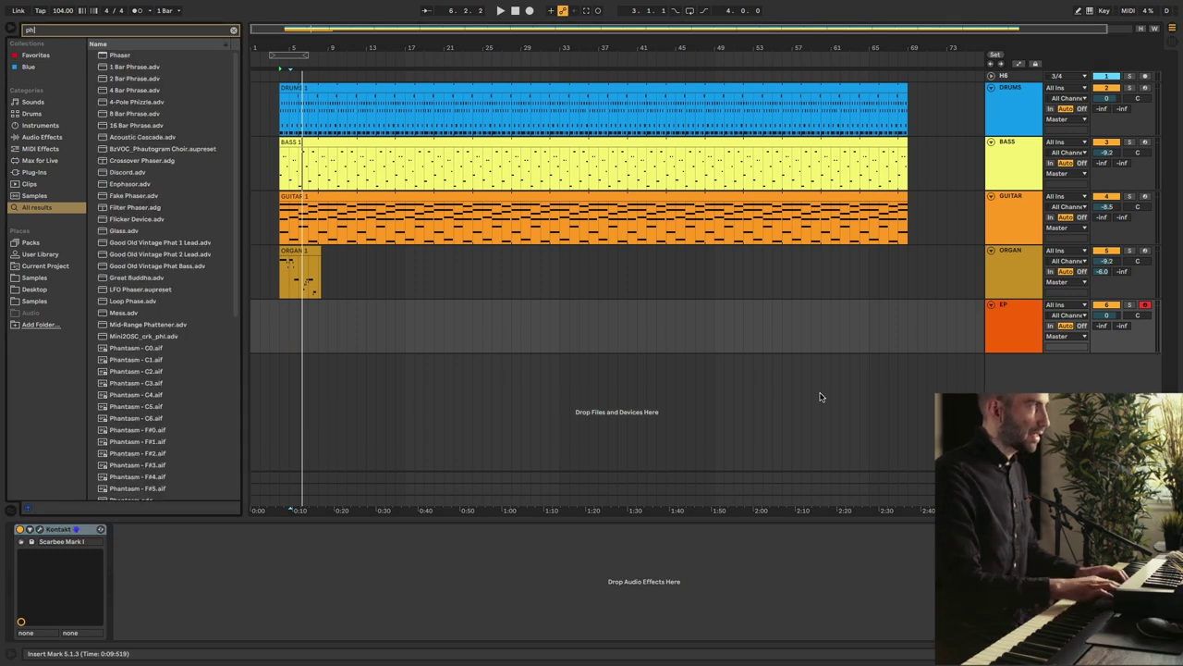
{"action": "type", "text": "aser"}
{"action": "key", "text": "Down"}
{"action": "key", "text": "Return"}
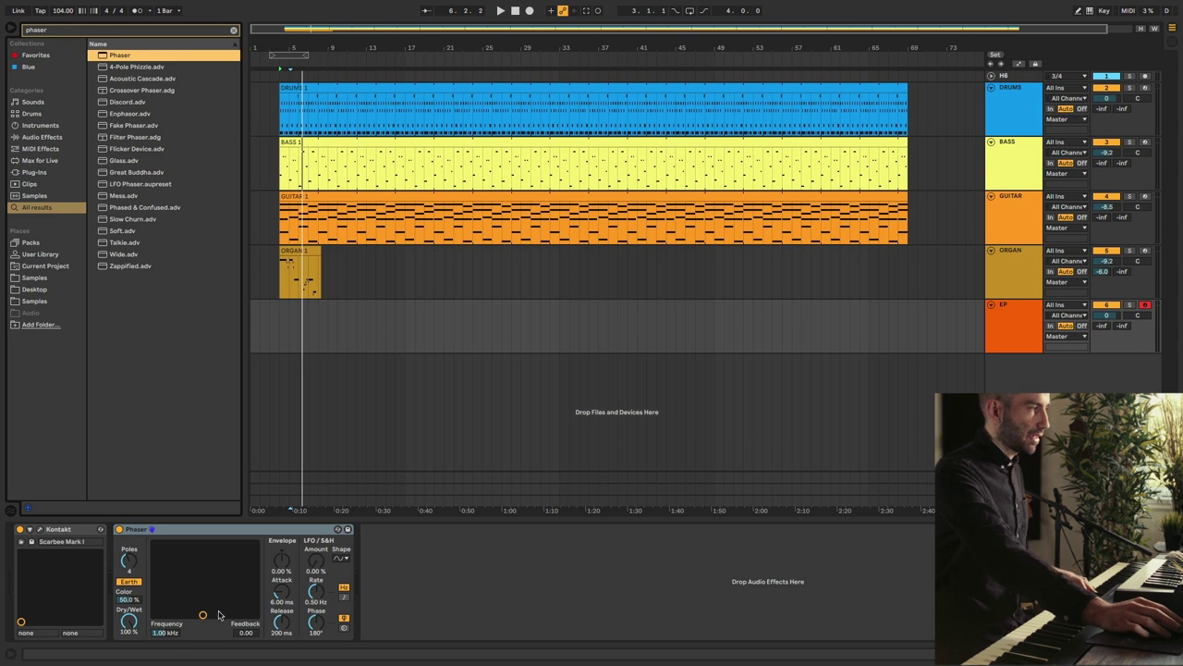
Adjust the Phaser to about 465 Hz and 0.78 feedback, then mark bar 8 on EP
{"action": "left_click_drag", "start_coordinate": [219, 615], "coordinate": [300, 561]}
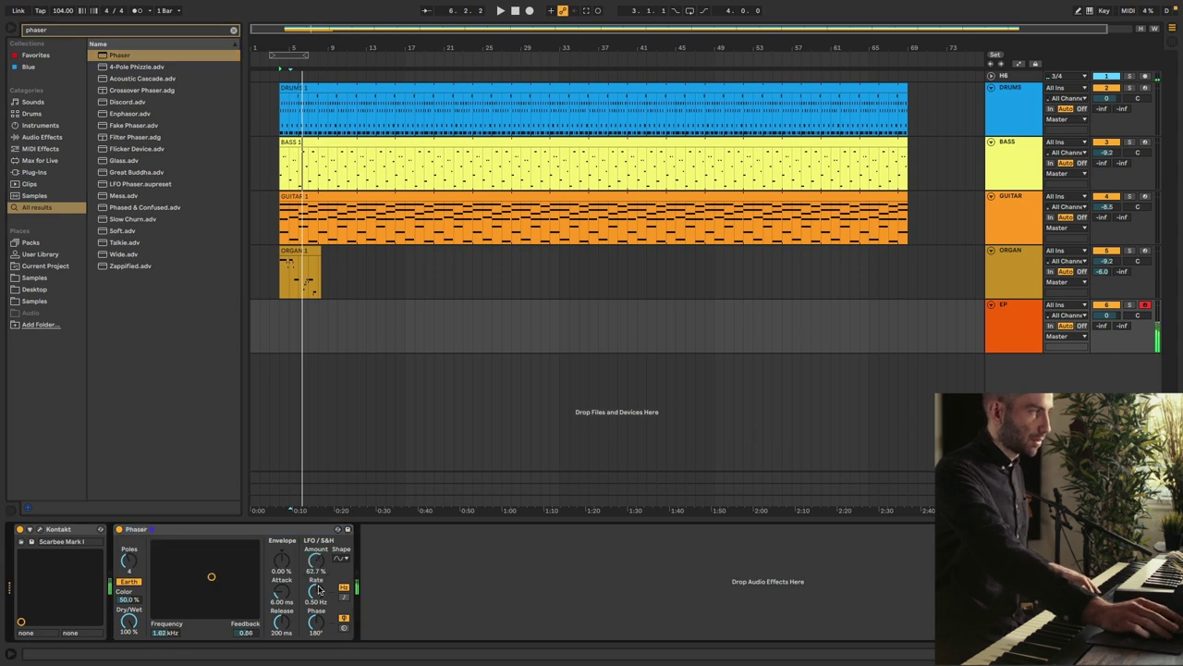
{"action": "left_click_drag", "start_coordinate": [212, 580], "coordinate": [189, 588]}
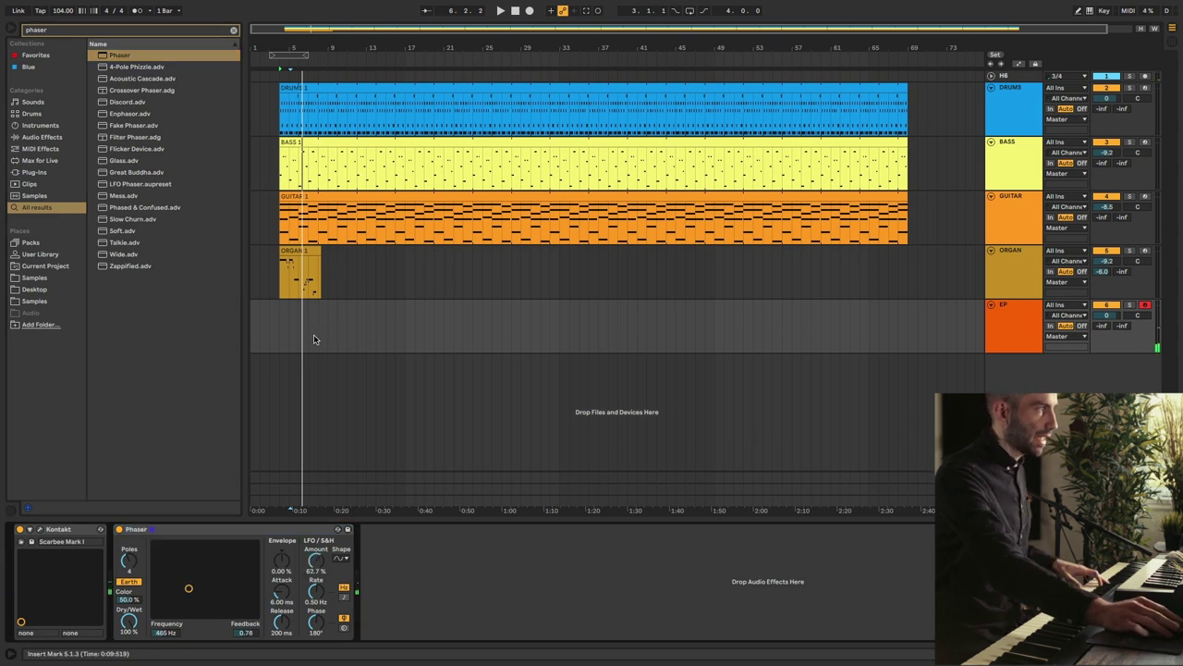
{"action": "left_click", "coordinate": [317, 340]}
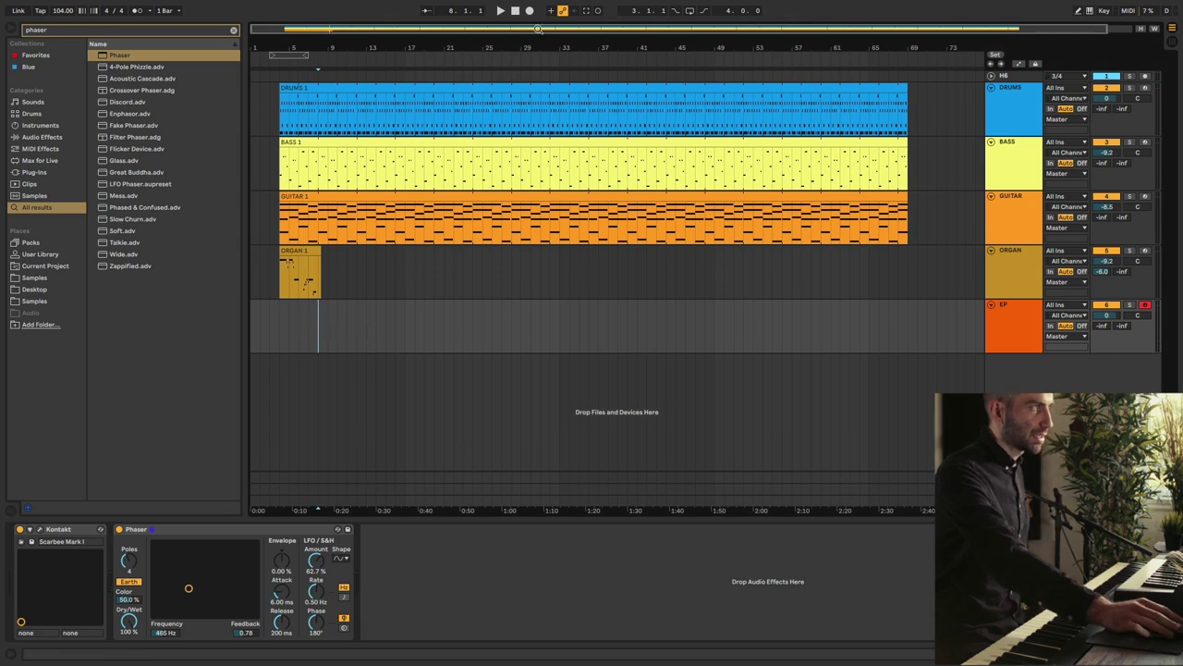
Record the EP 1 clip from bar 8 and turn the EP volume down to -11.4 dB
{"action": "left_click", "coordinate": [530, 12]}
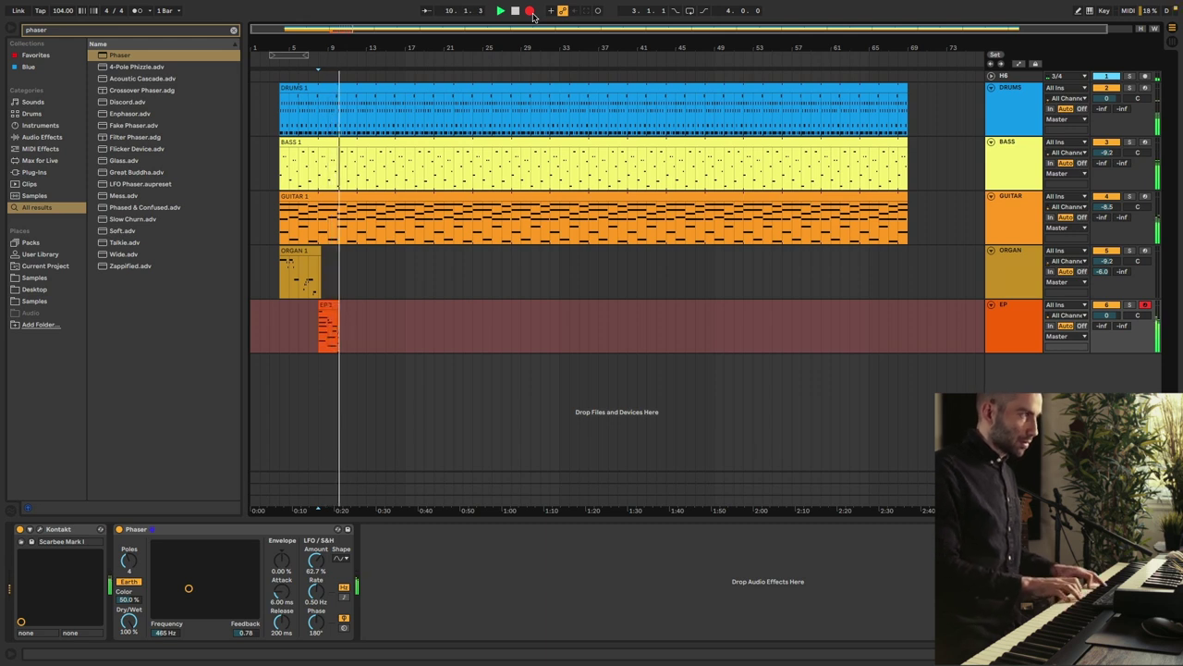
{"action": "key", "text": "space"}
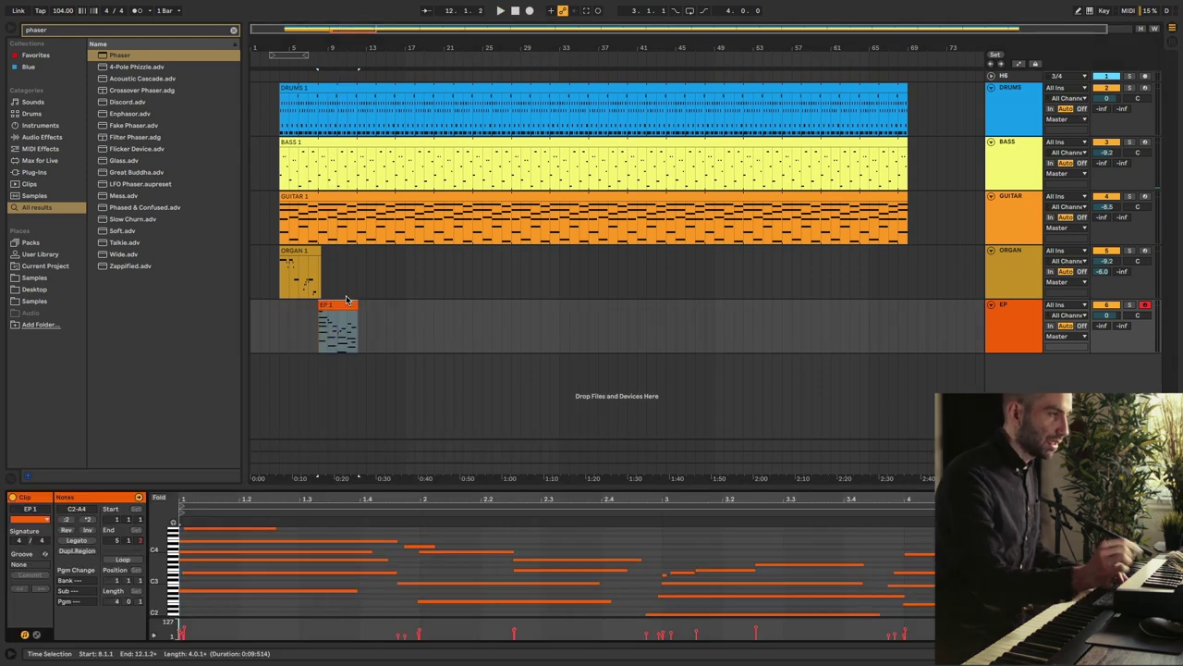
{"action": "mouse_move", "coordinate": [1114, 319]}
{"action": "left_mouse_down"}
{"action": "mouse_move", "coordinate": [1114, 337]}
{"action": "mouse_move", "coordinate": [1107, 311]}
{"action": "left_mouse_up"}
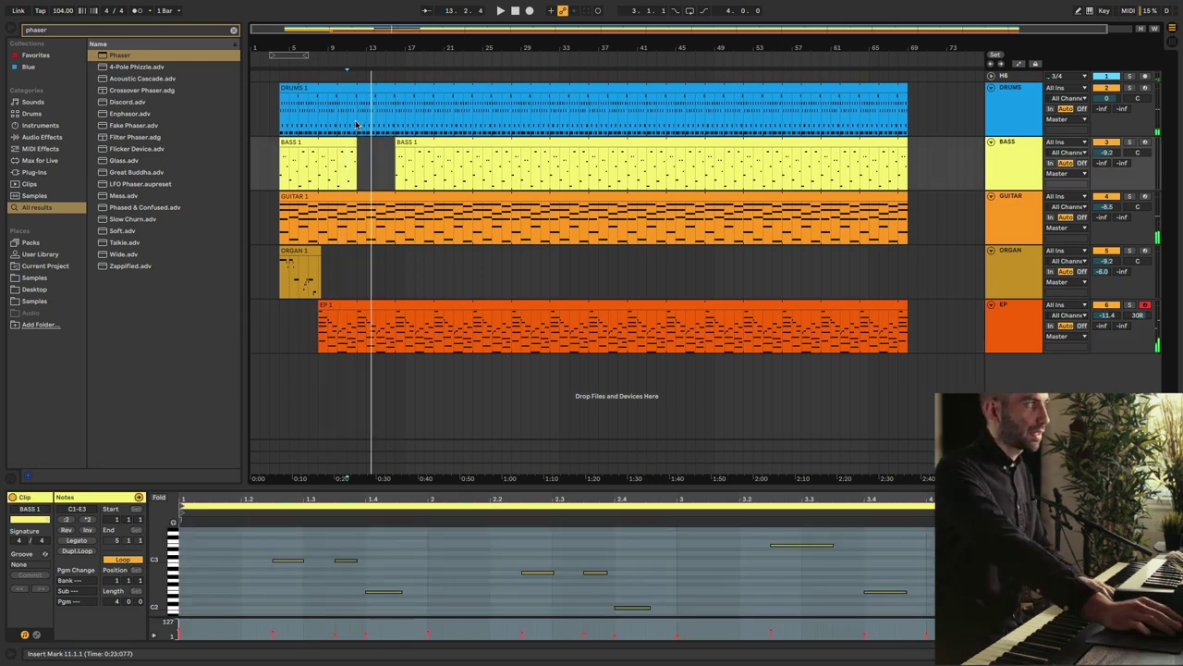
Delete bars 12–16 from the DRUMS clip to match the bass gap
{"action": "left_click_drag", "start_coordinate": [356, 124], "coordinate": [395, 124]}
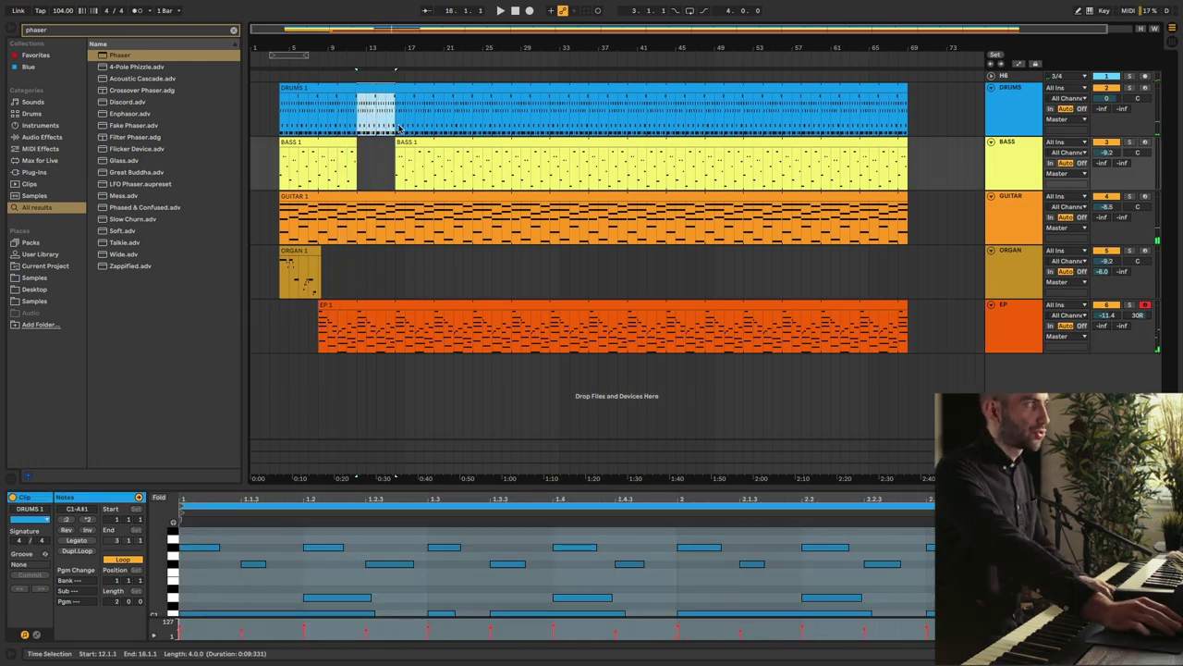
{"action": "key", "text": "Delete"}
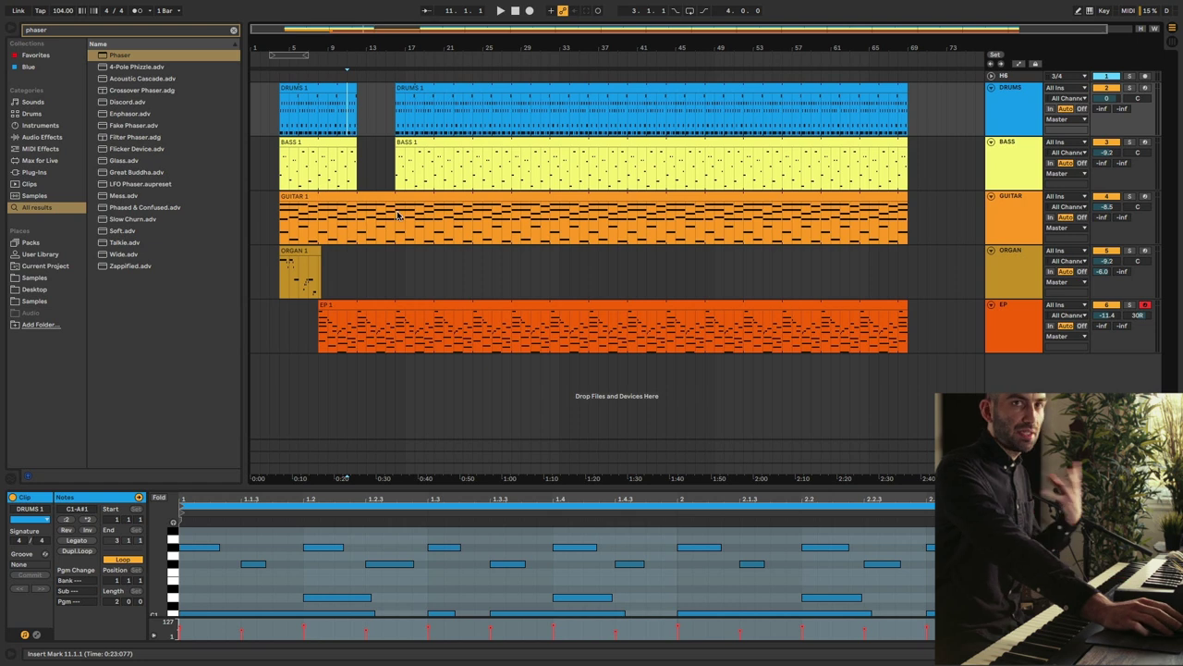